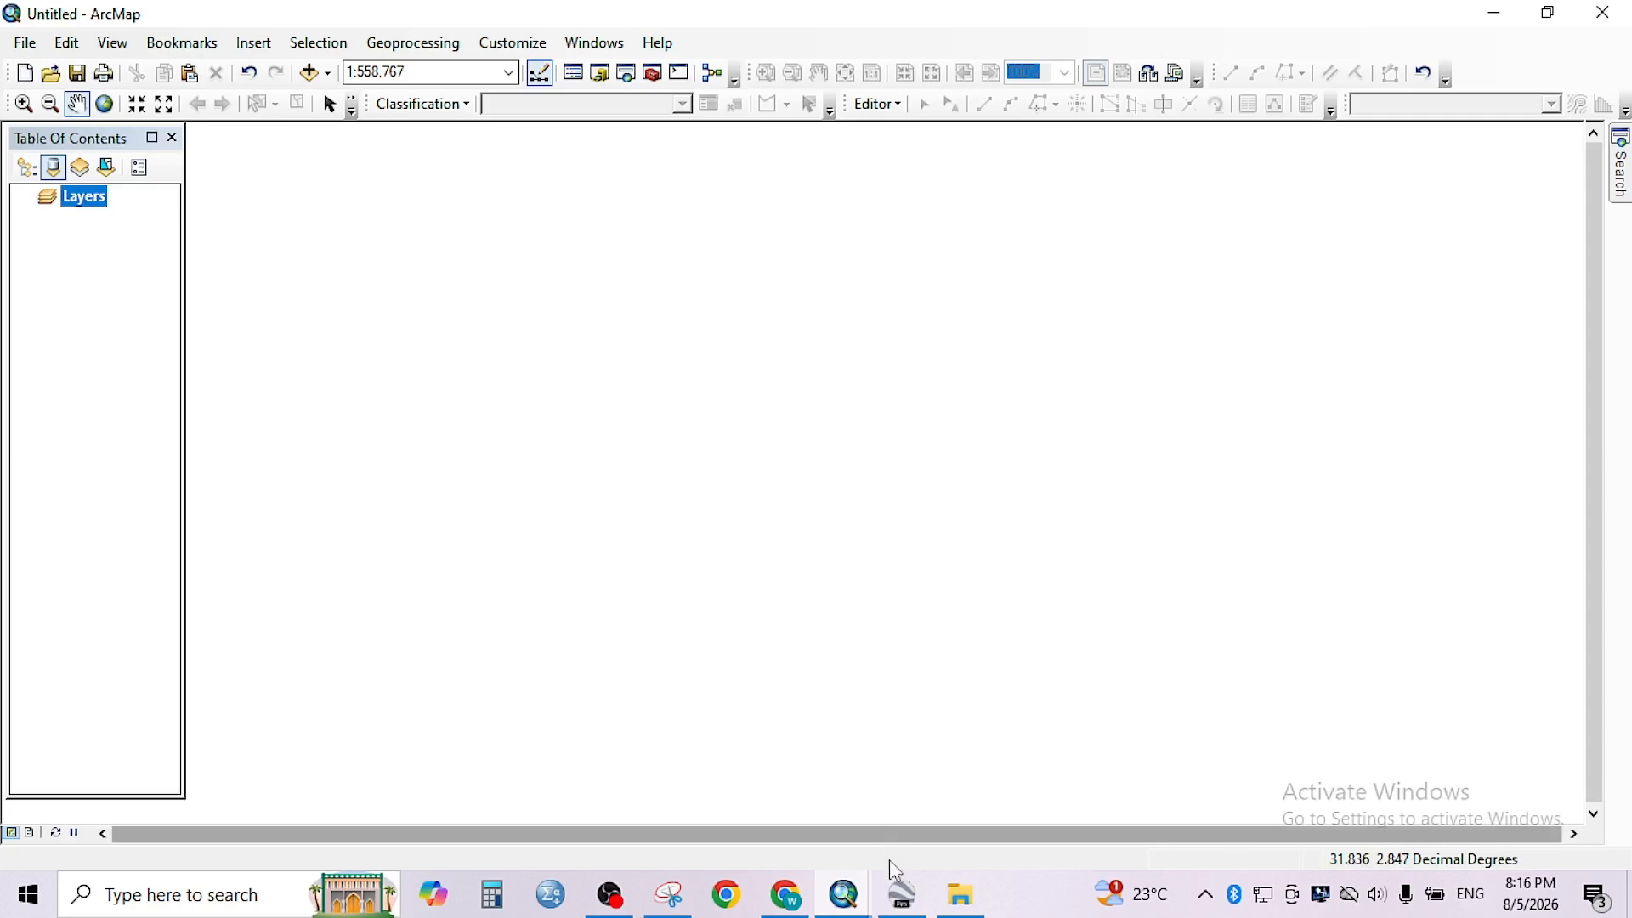
# - View the AOI boundary in Google Earth Pro and switch back to the ArcMap document
pyautogui.click(901, 894)
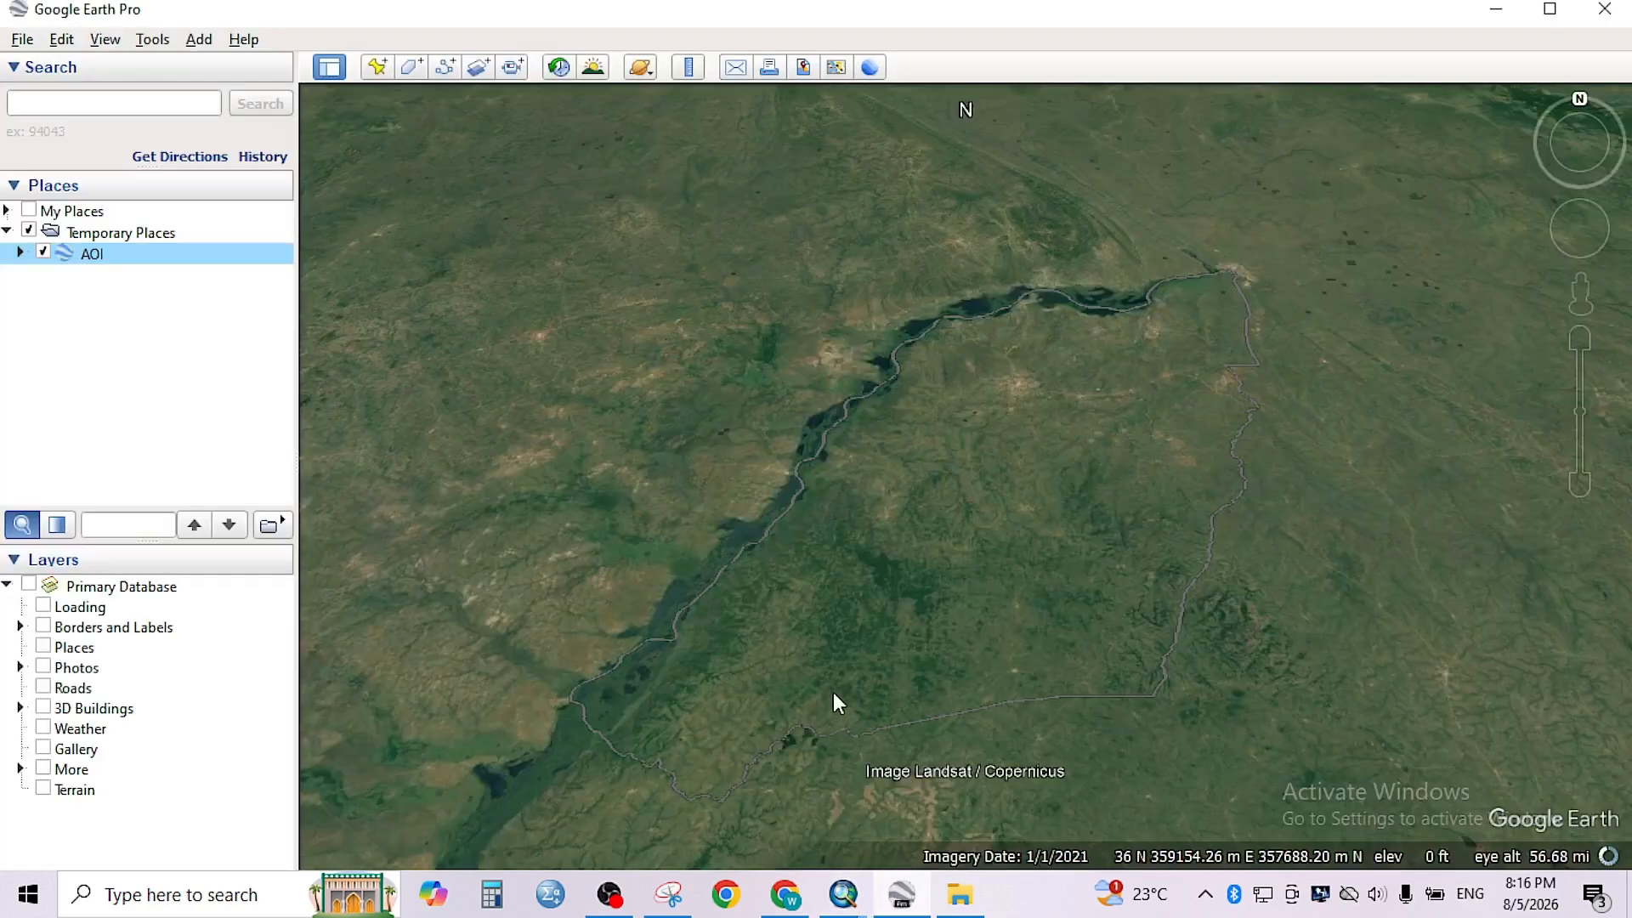
pyautogui.click(43, 252)
pyautogui.moveTo(844, 908)
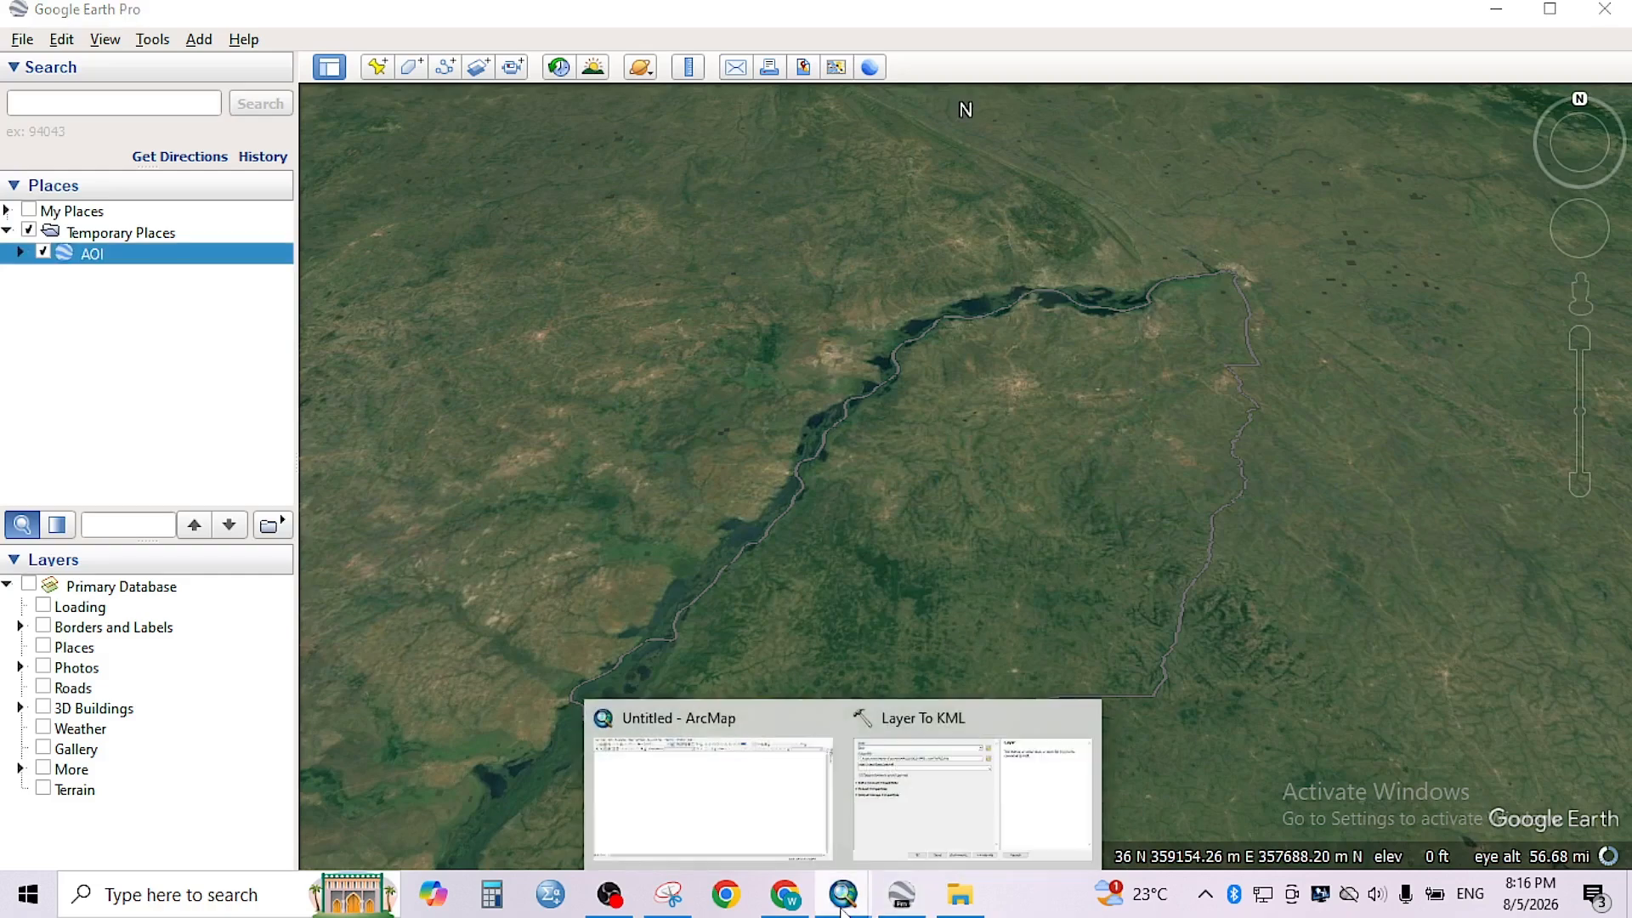
pyautogui.click(757, 814)
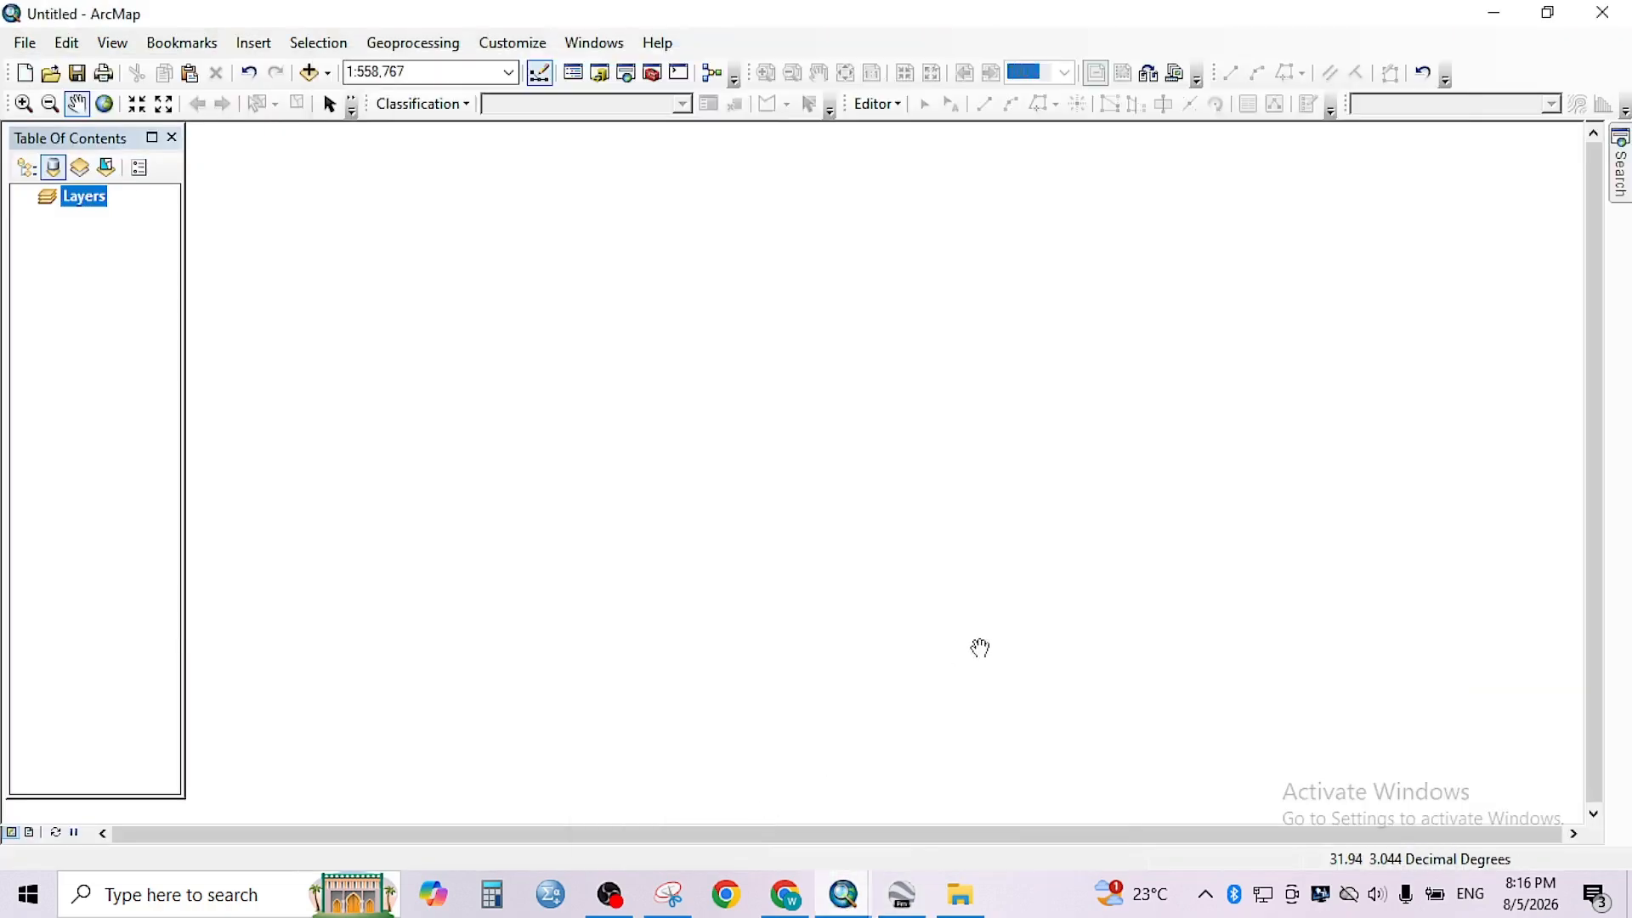
pyautogui.click(1522, 299)
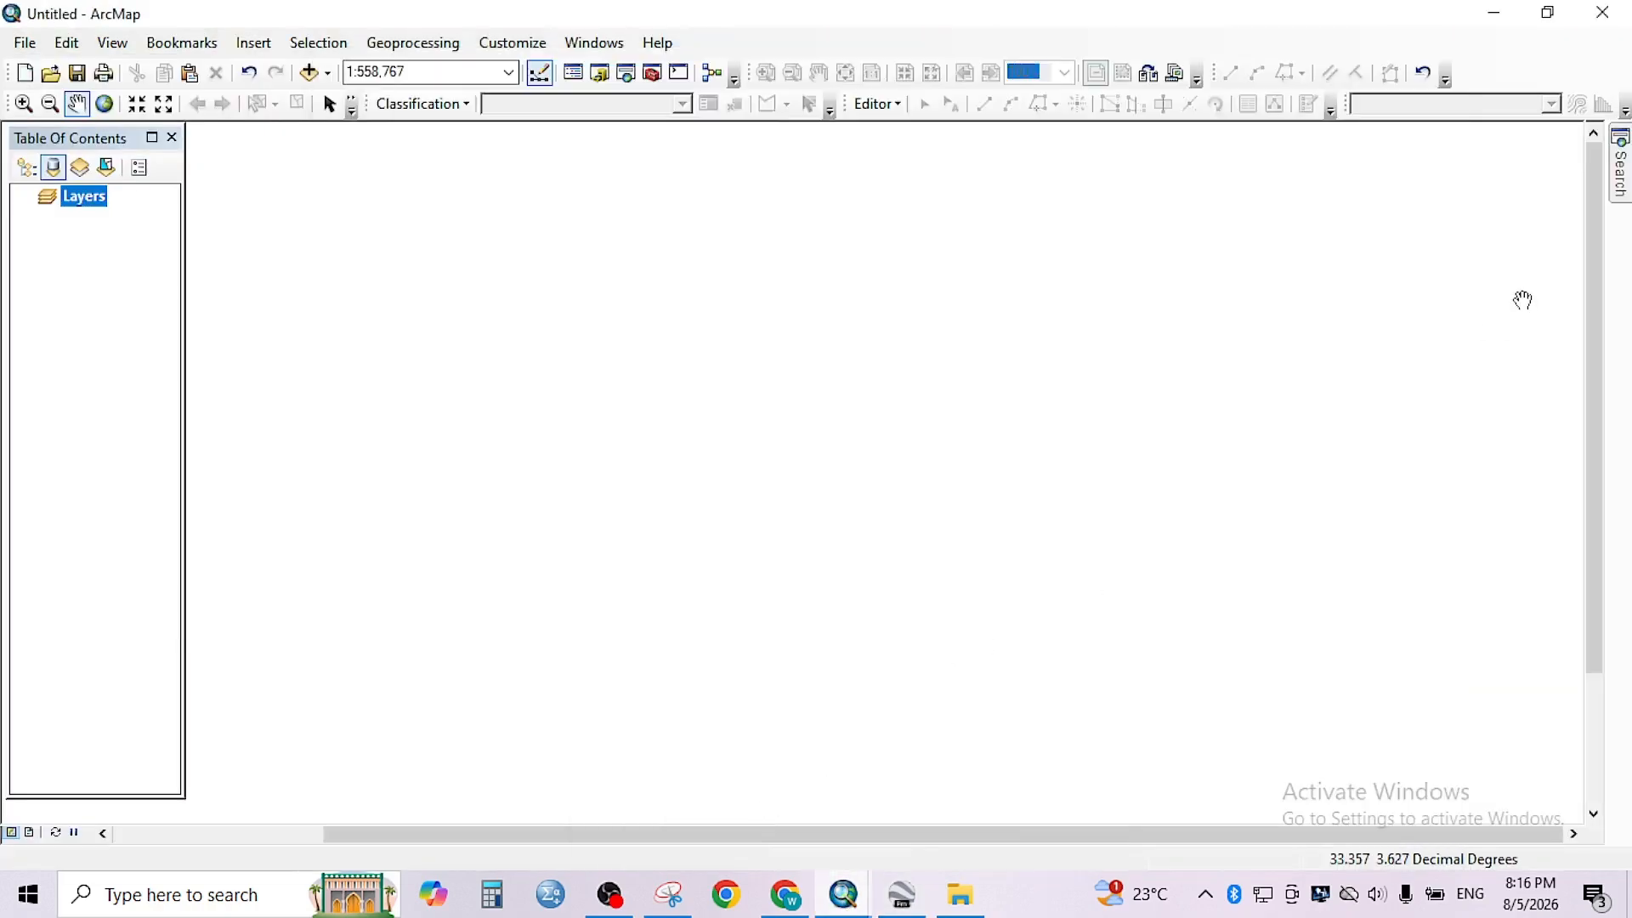
# - Find the KML To Layer conversion tool with the "layer to kml" search and open it
pyautogui.click(1621, 170)
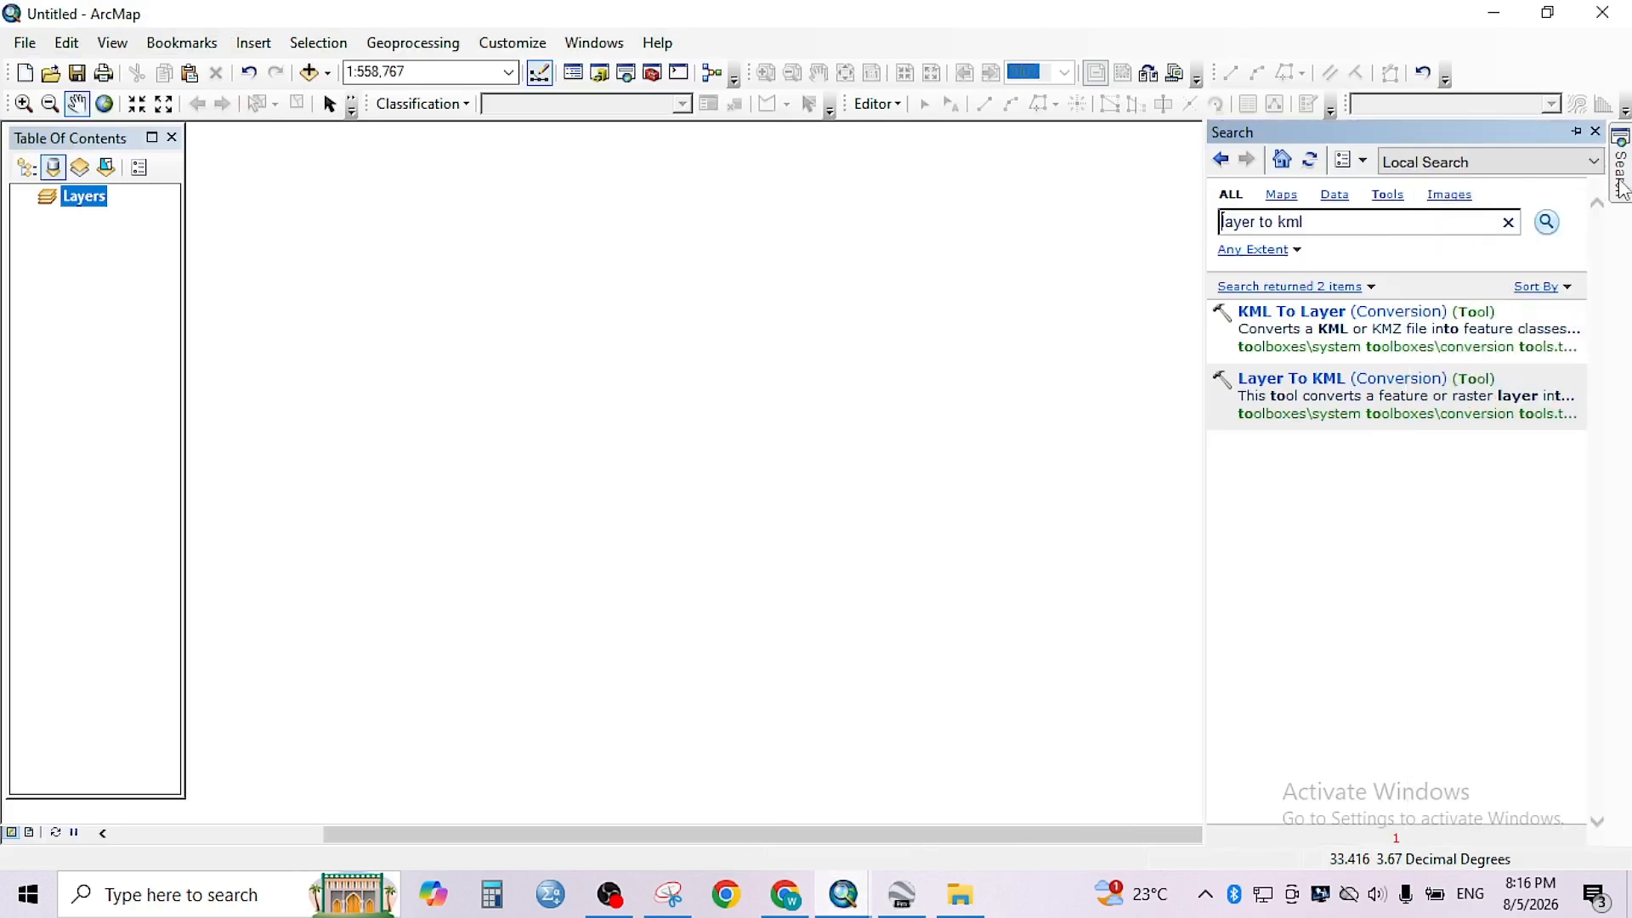
pyautogui.click(1403, 220)
pyautogui.click(1546, 226)
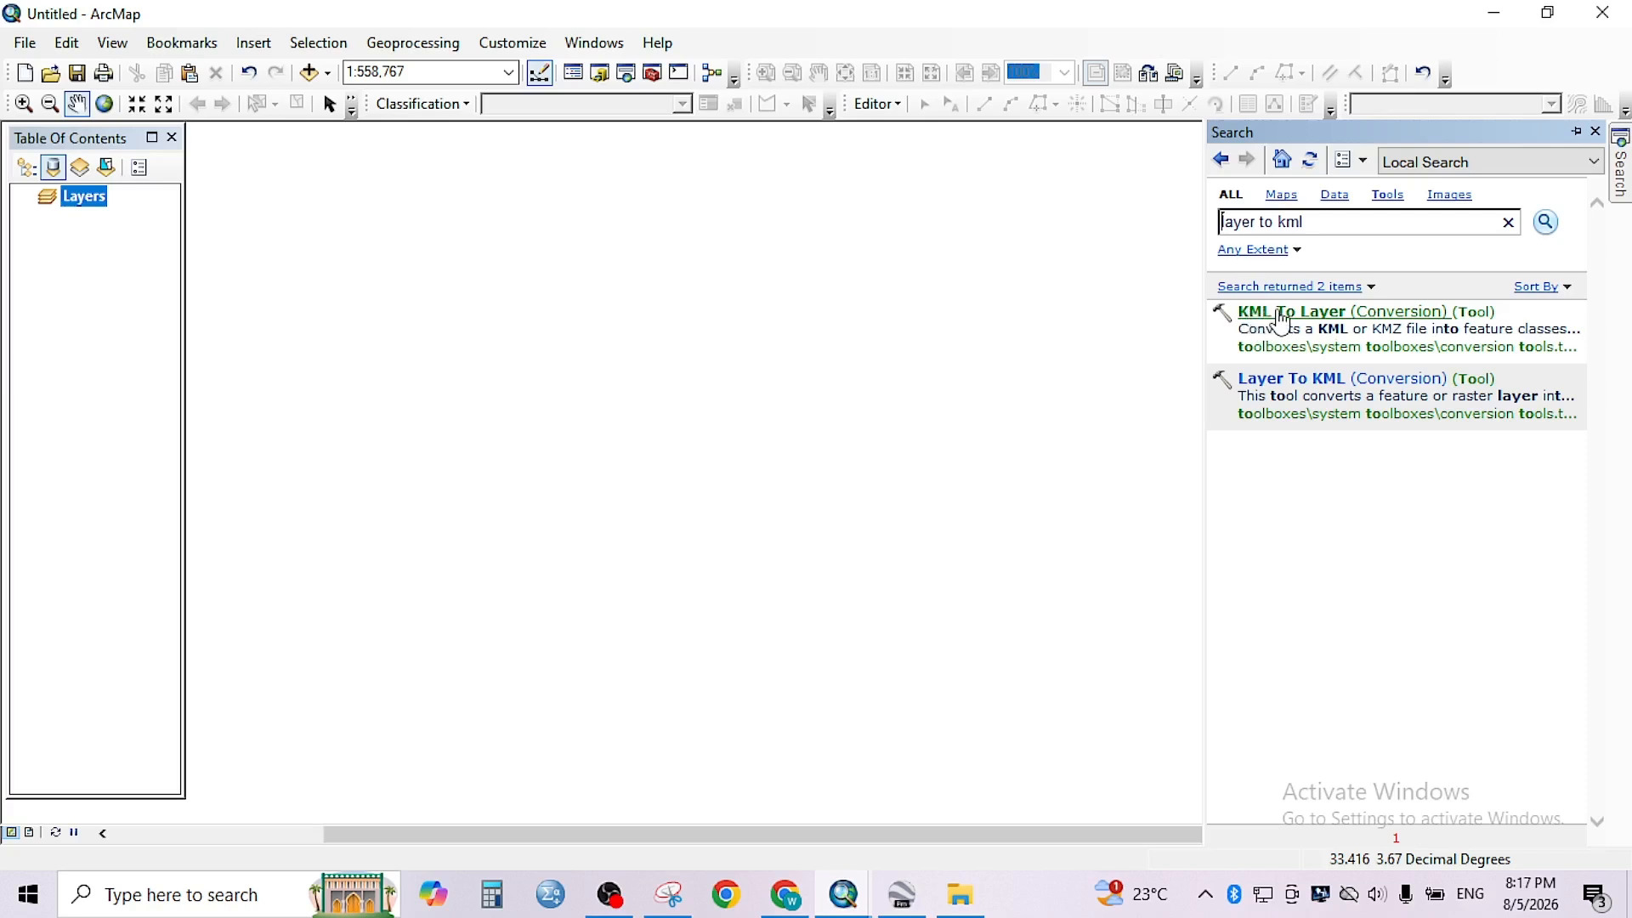
pyautogui.click(1282, 322)
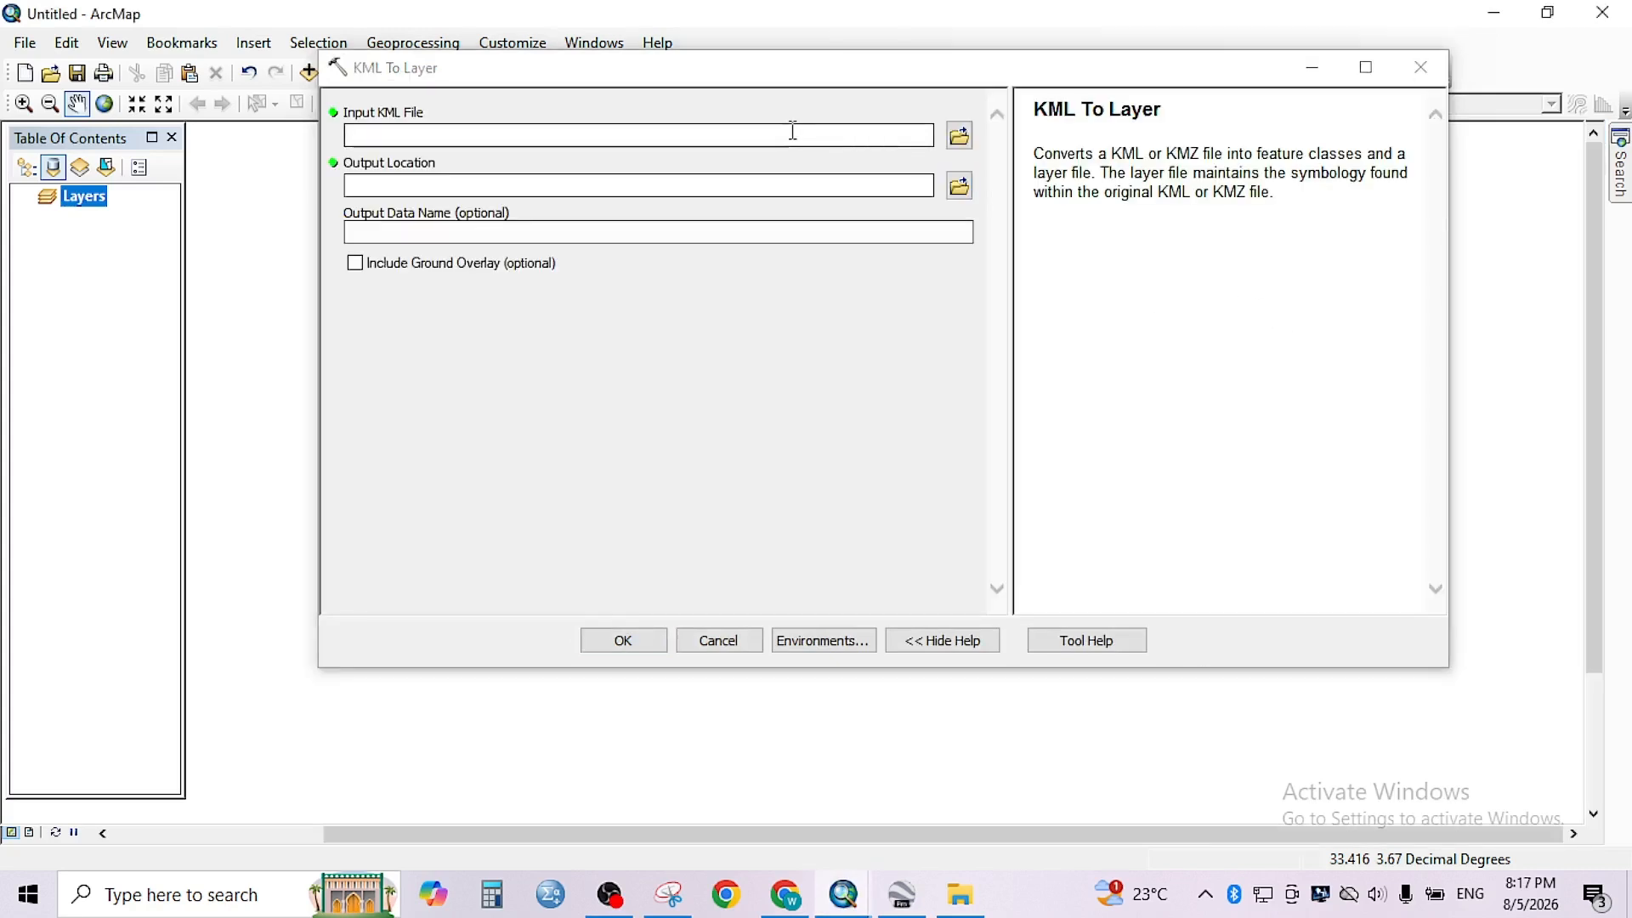
# - Convert AOI.kmz from the Desktop\GIS tutorial\Google Earth folder to a layer, keeping the default output location and the data name AOI
pyautogui.click(793, 132)
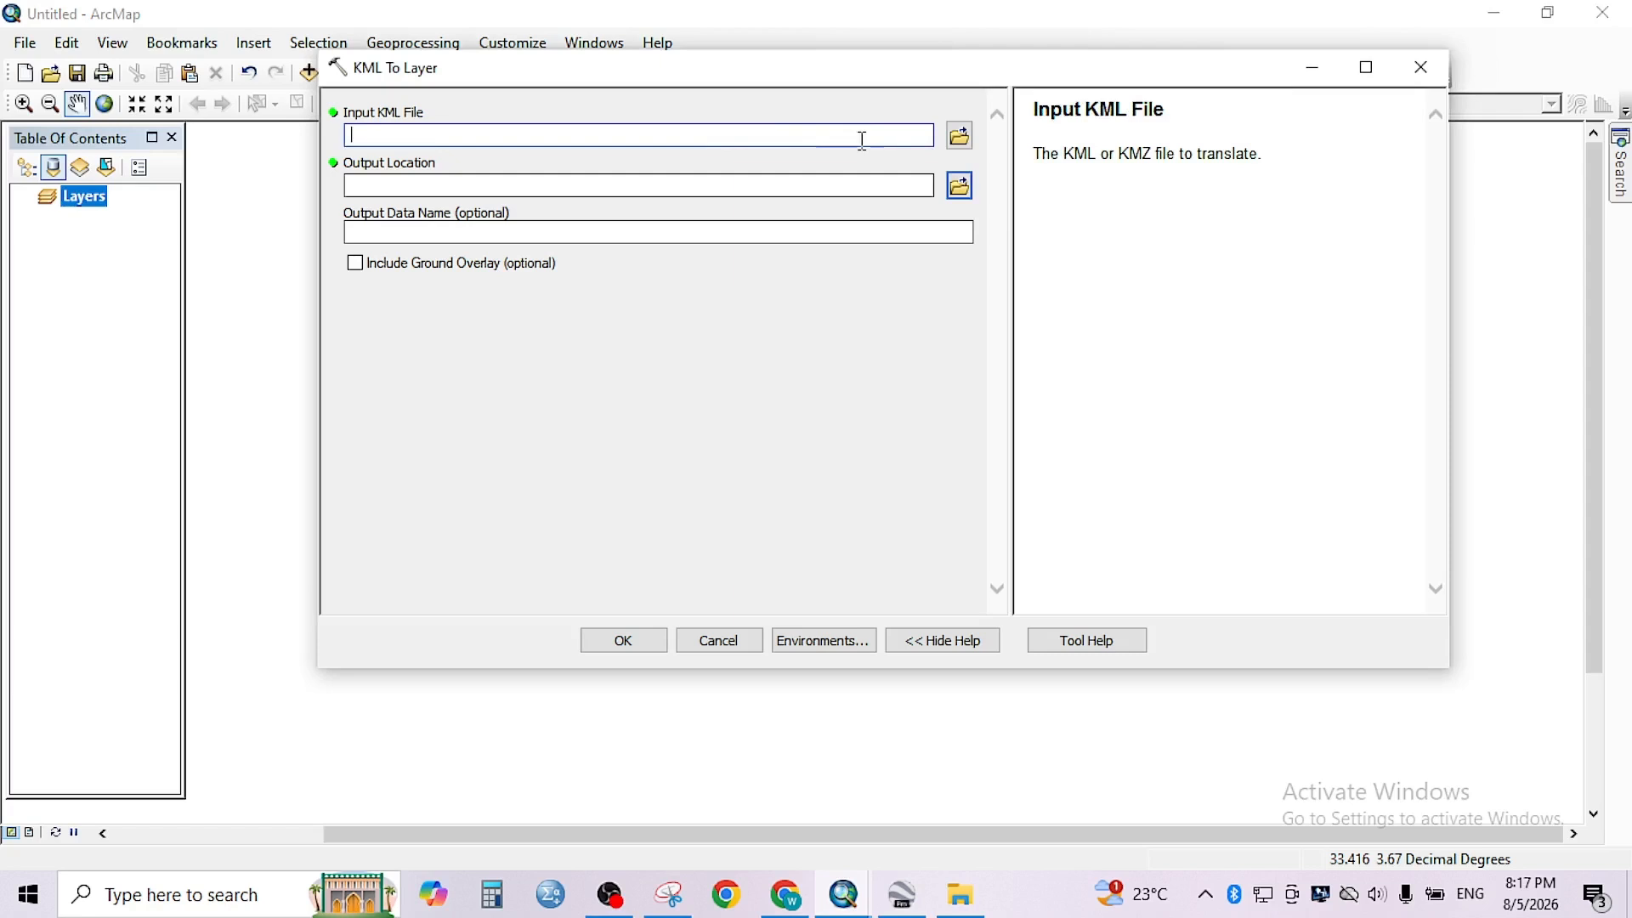
pyautogui.click(957, 143)
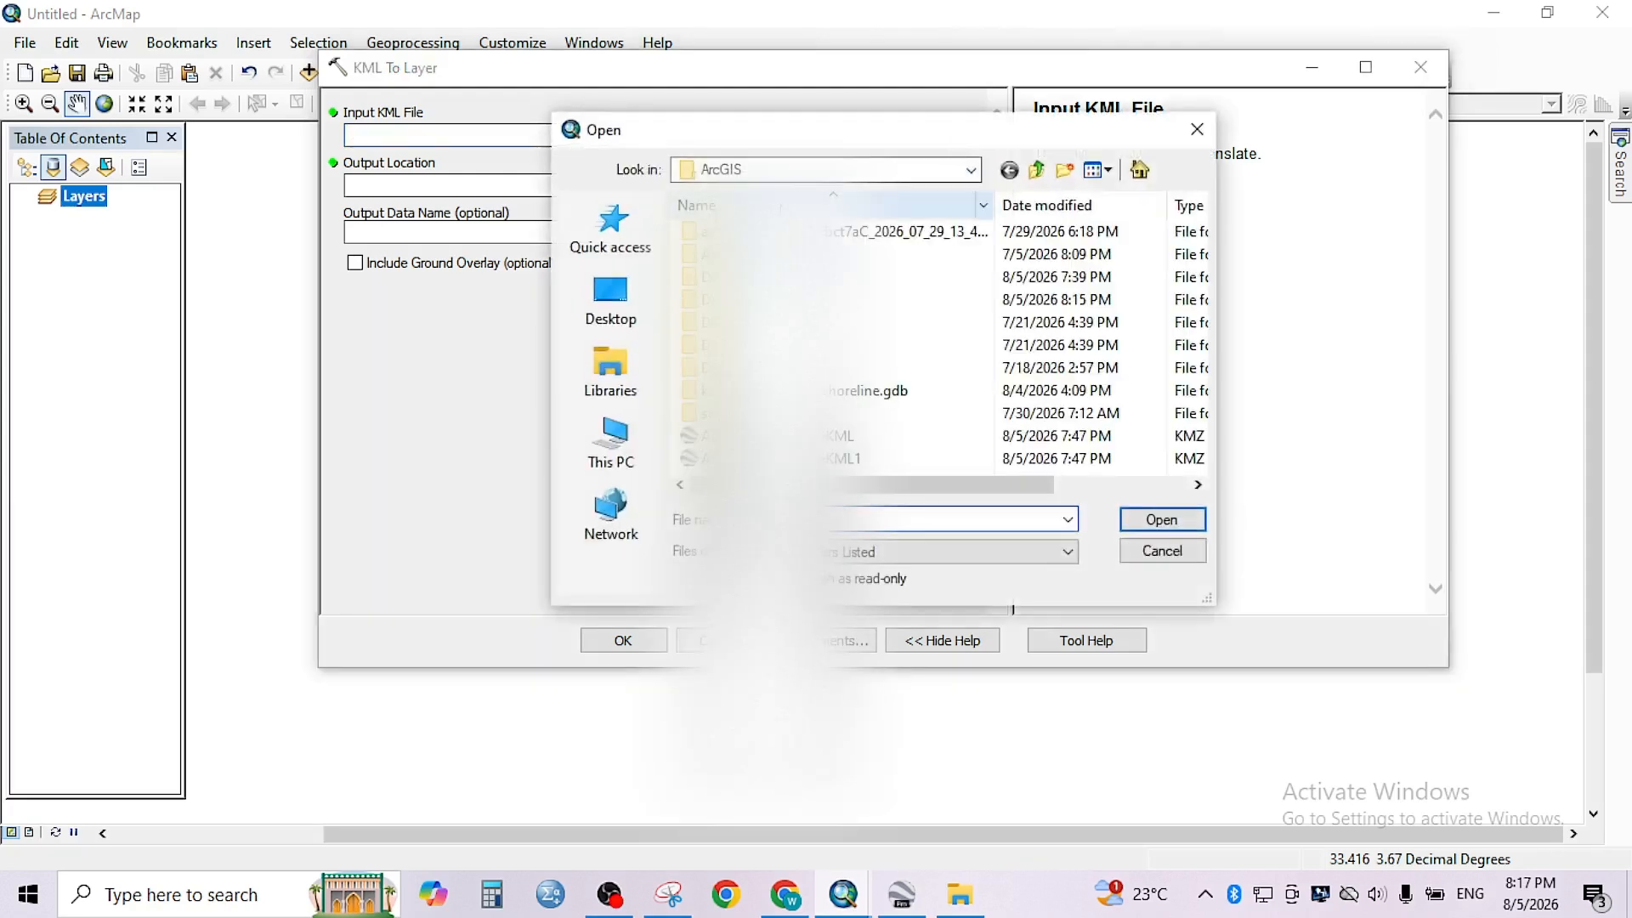
pyautogui.click(833, 182)
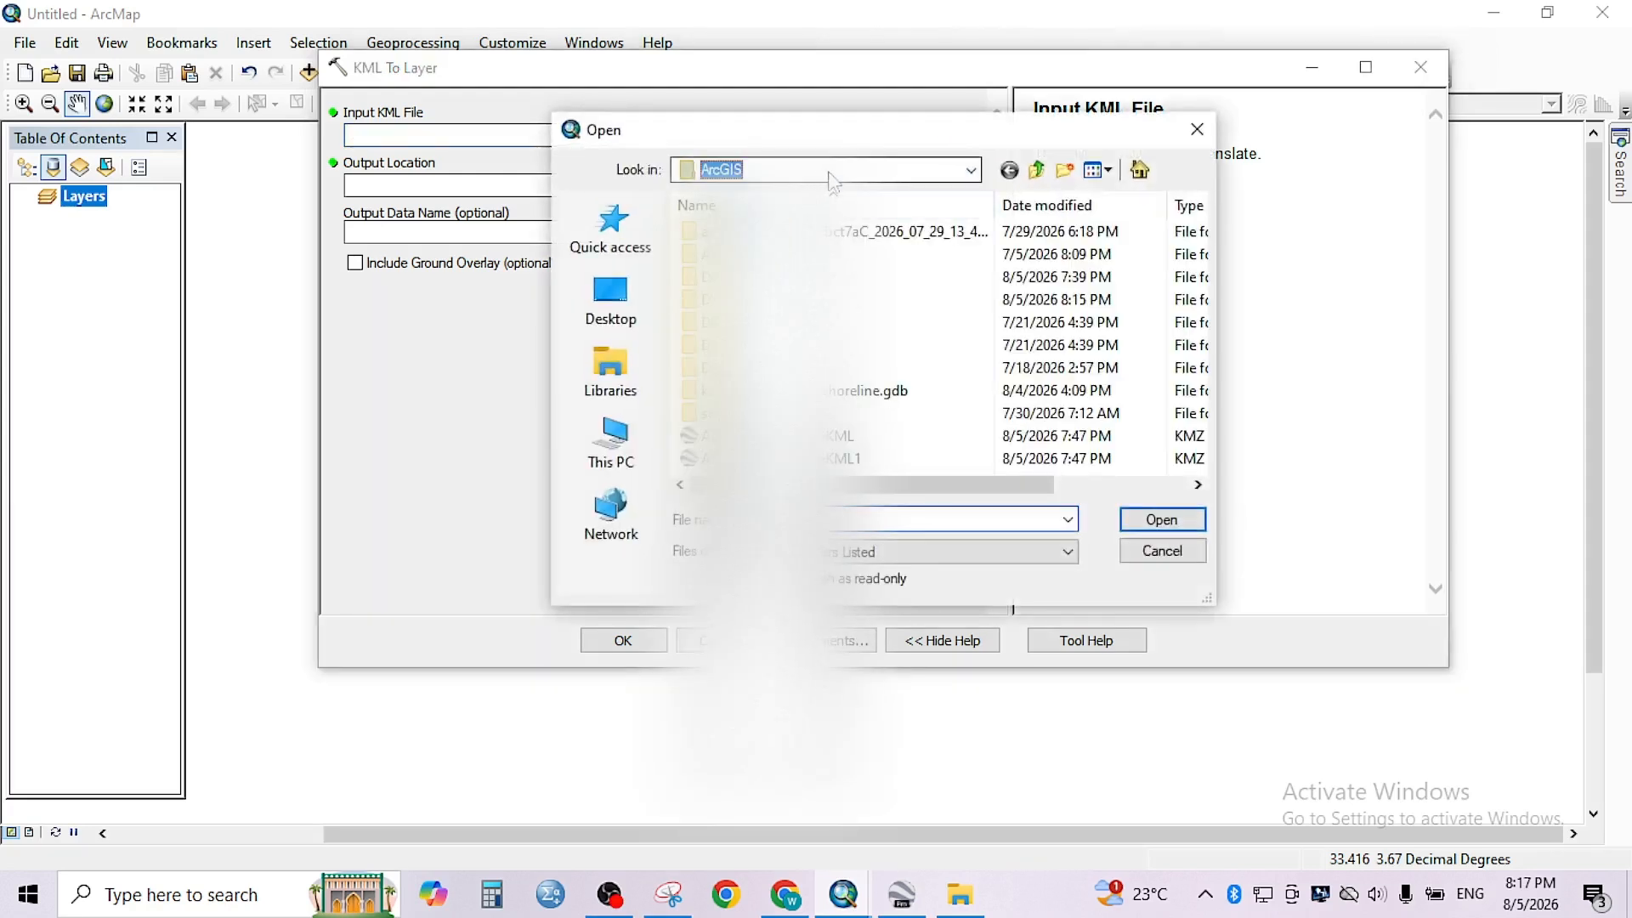
pyautogui.click(835, 180)
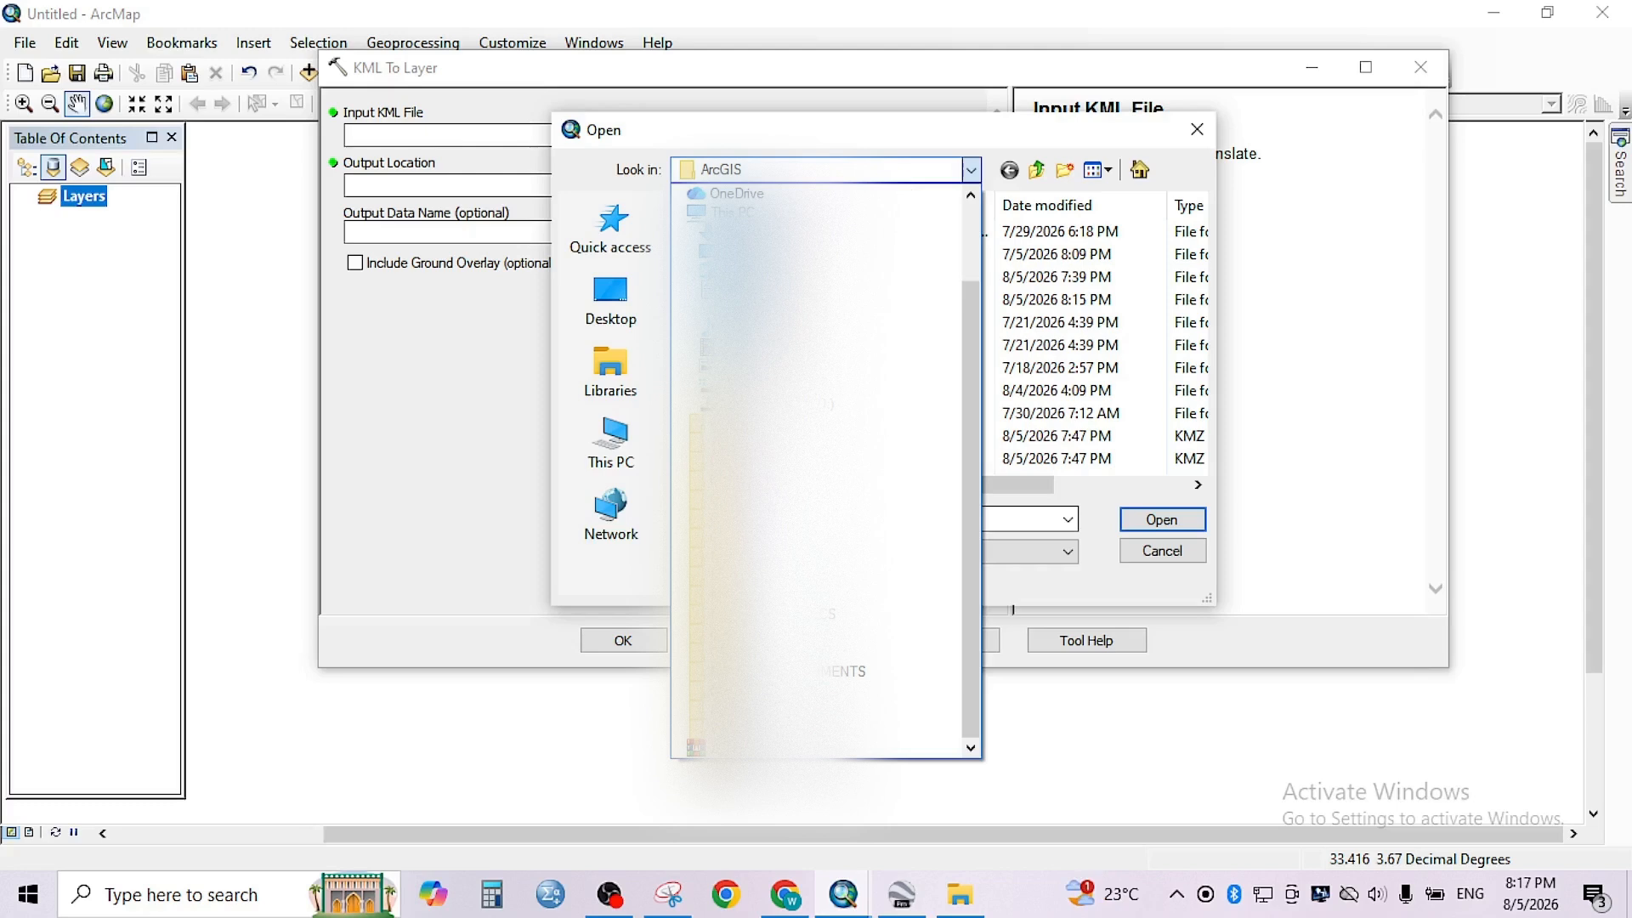
pyautogui.click(738, 251)
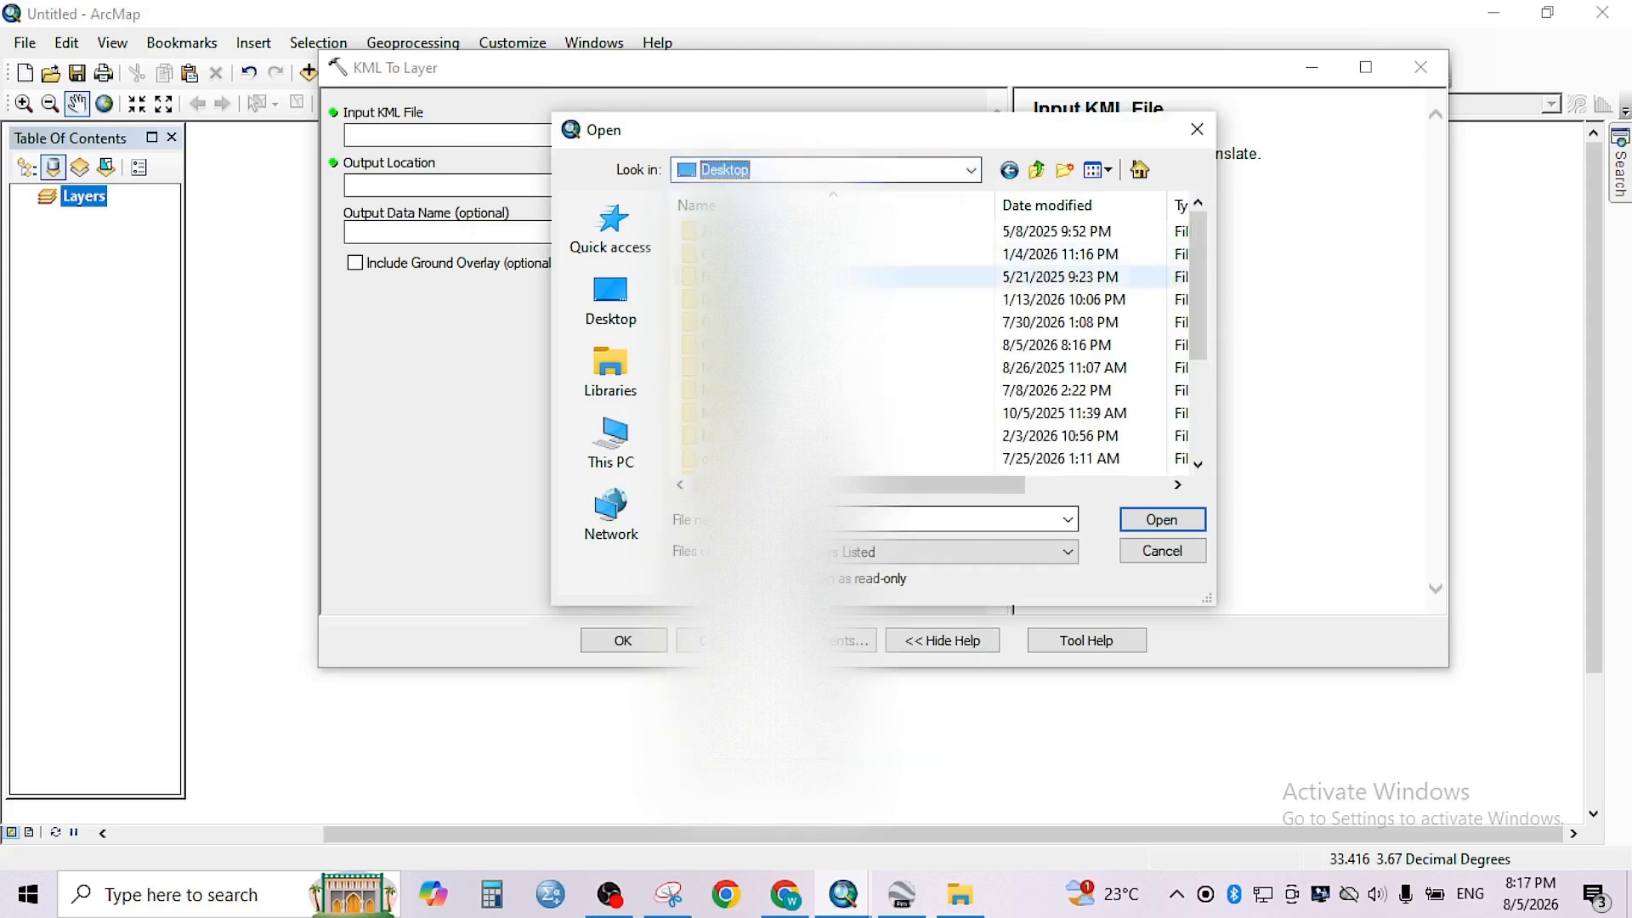
pyautogui.doubleClick(748, 345)
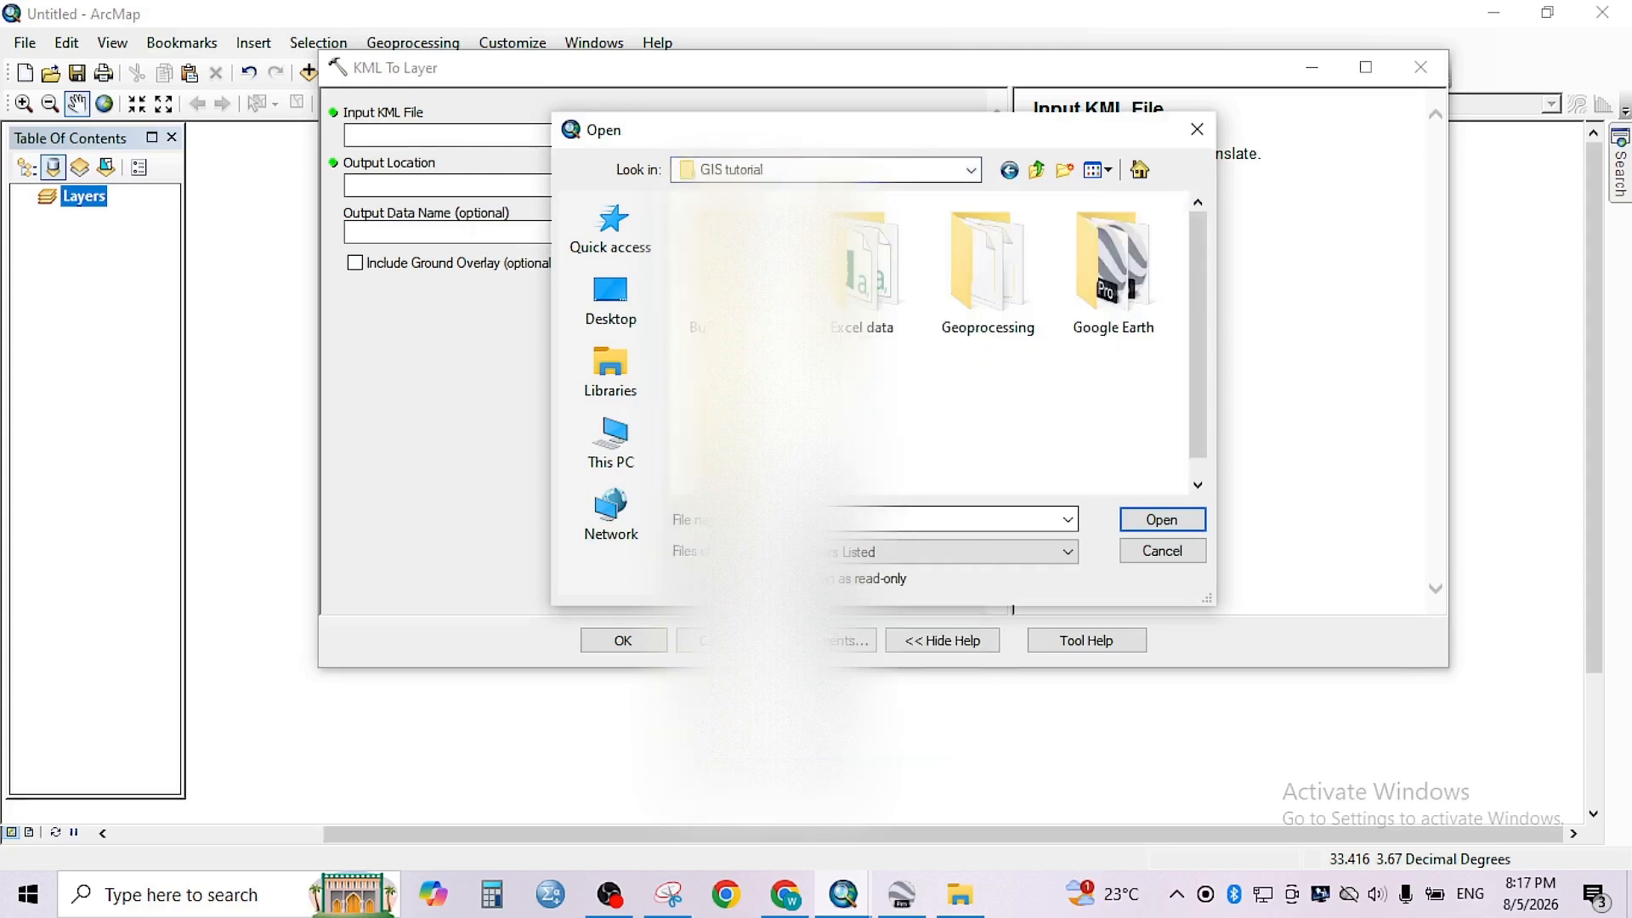
pyautogui.doubleClick(1103, 313)
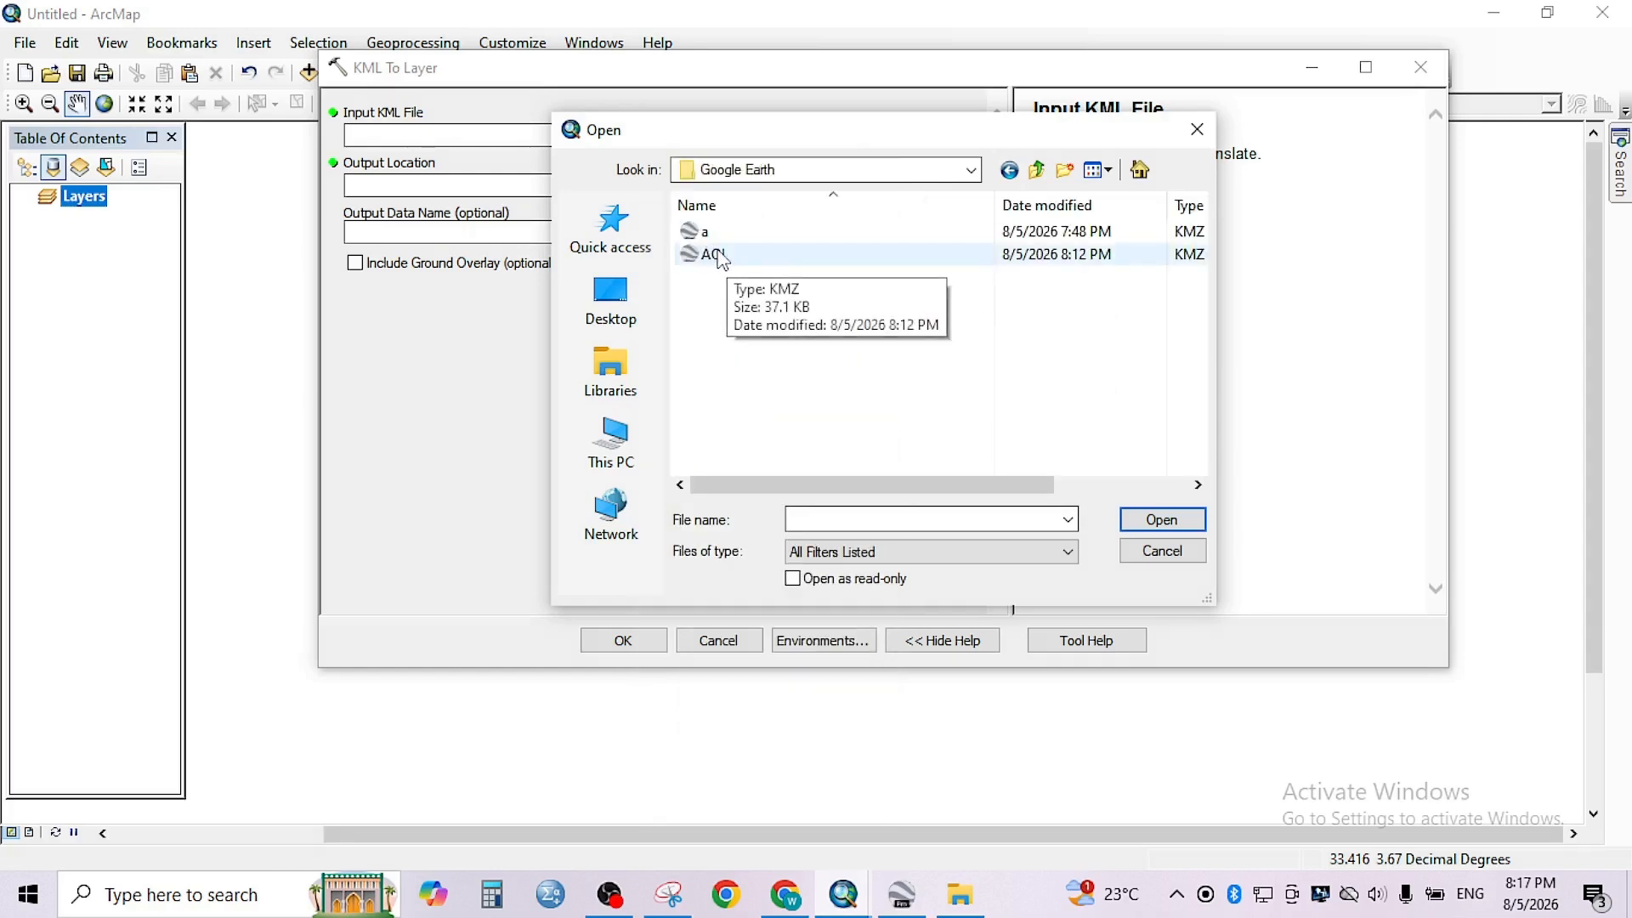
pyautogui.click(714, 256)
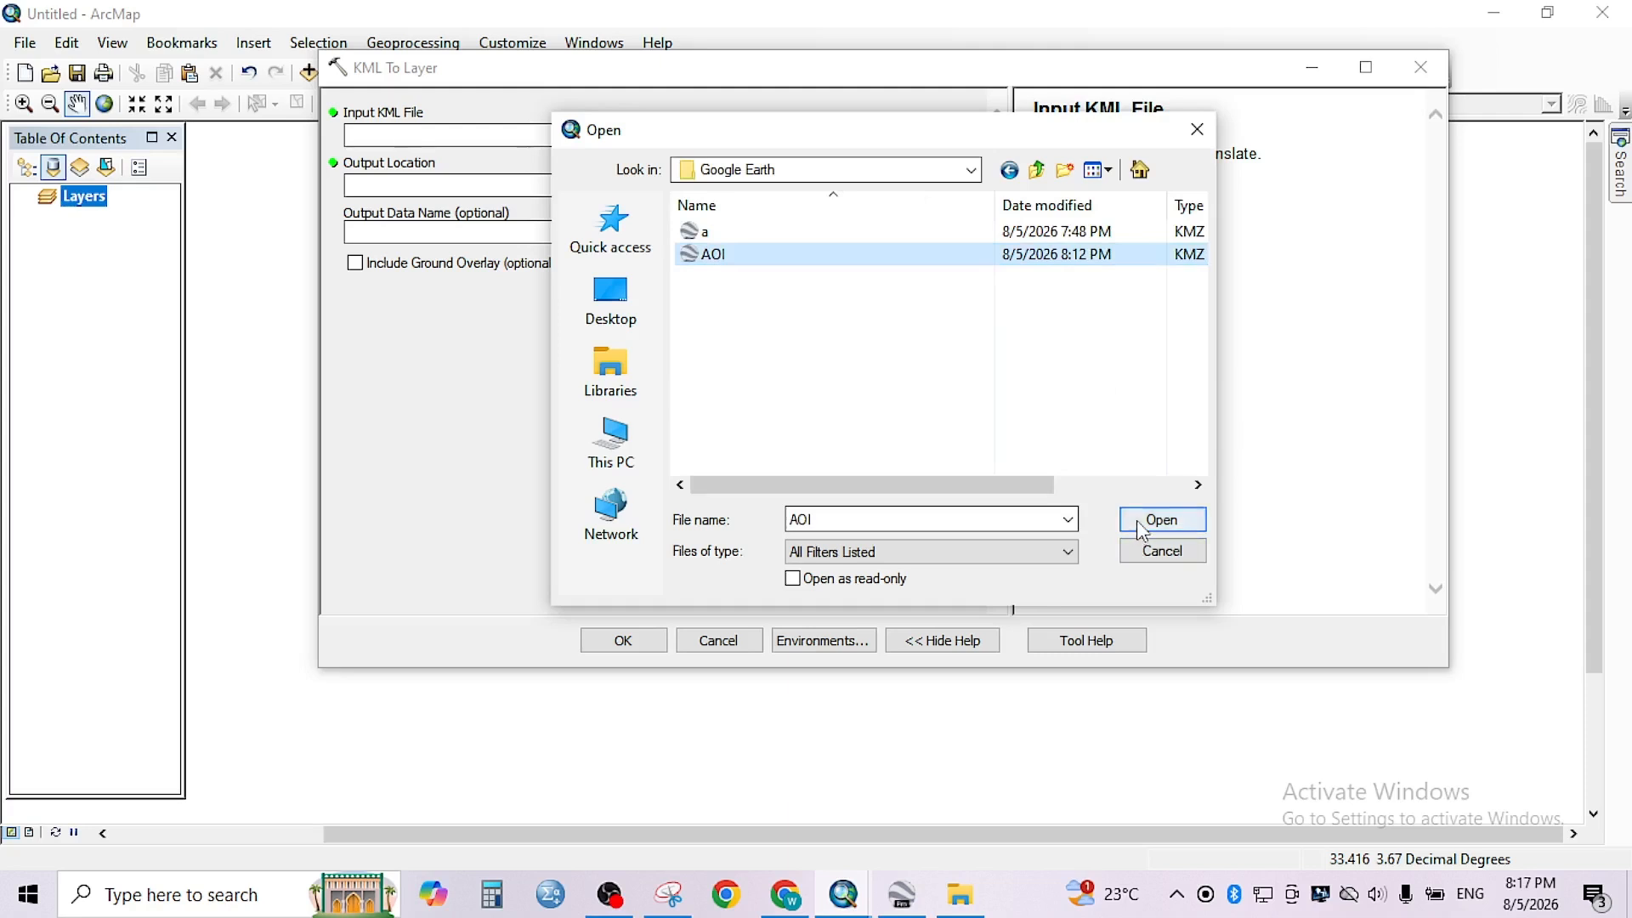
pyautogui.click(1143, 531)
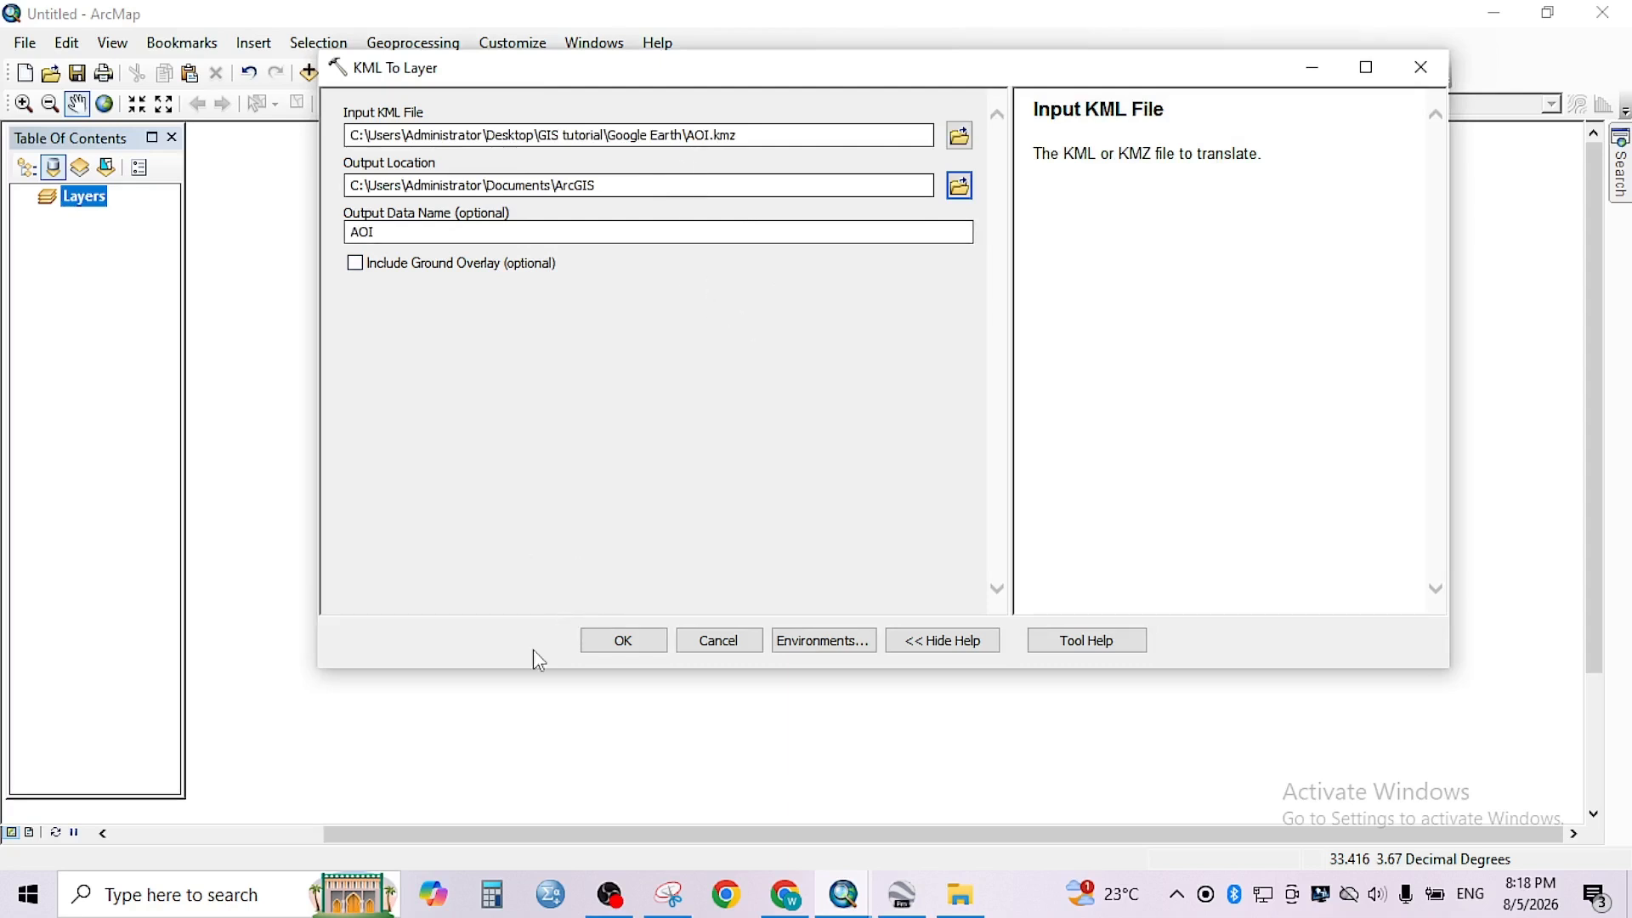
pyautogui.click(623, 642)
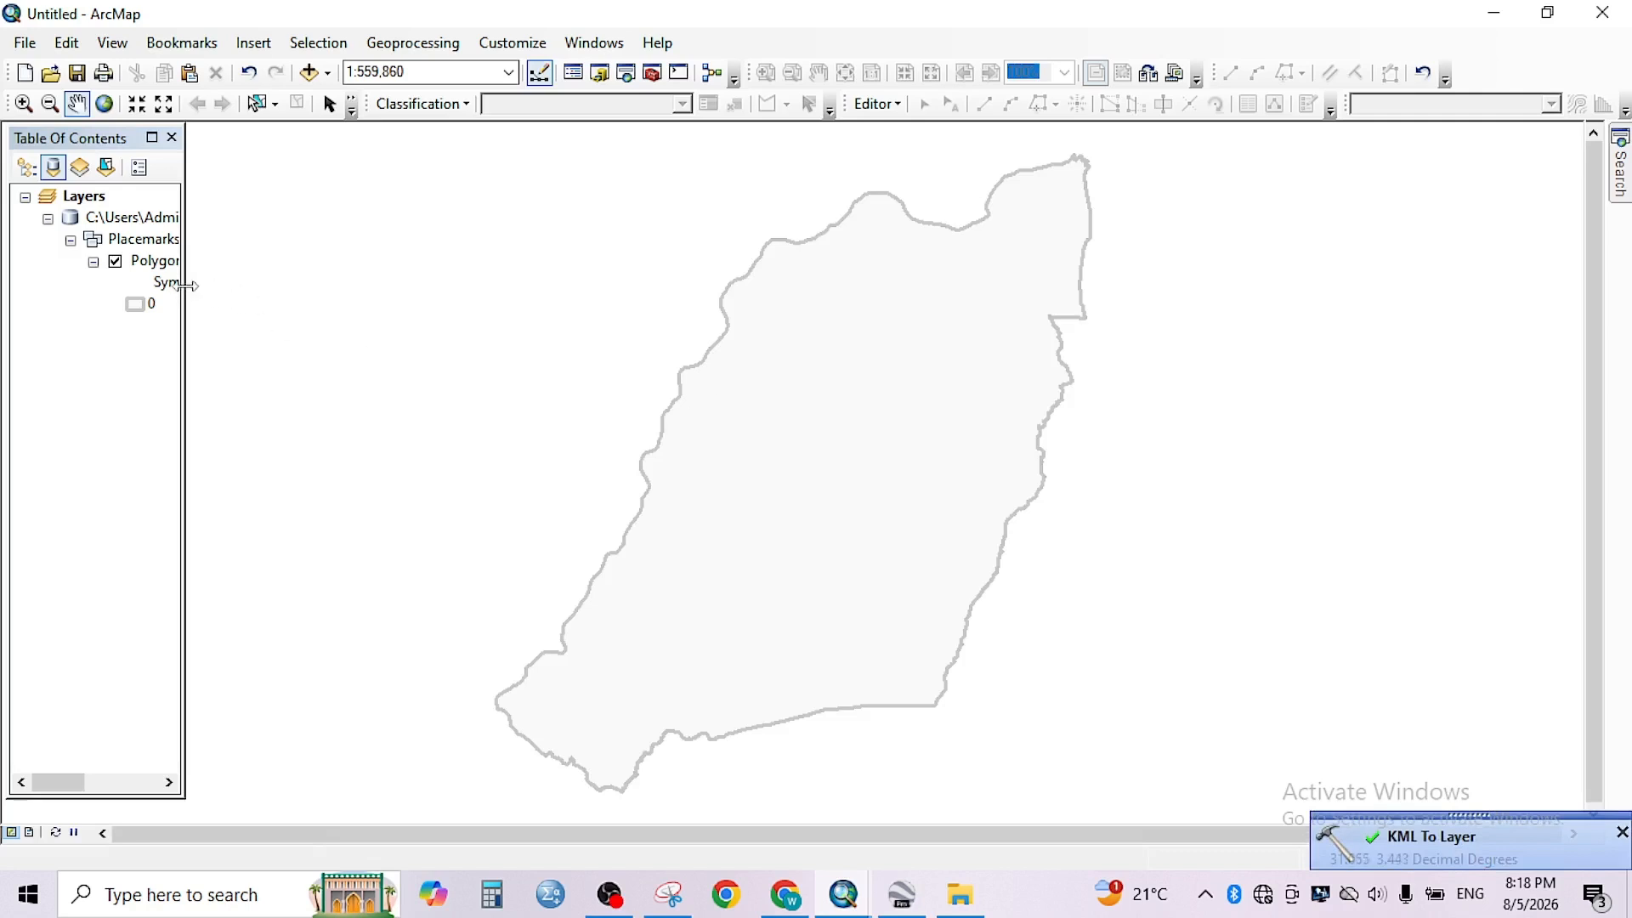
# - Widen the table of contents so that the layer names can be read in full
pyautogui.moveTo(190, 278); pyautogui.dragTo(264, 297)
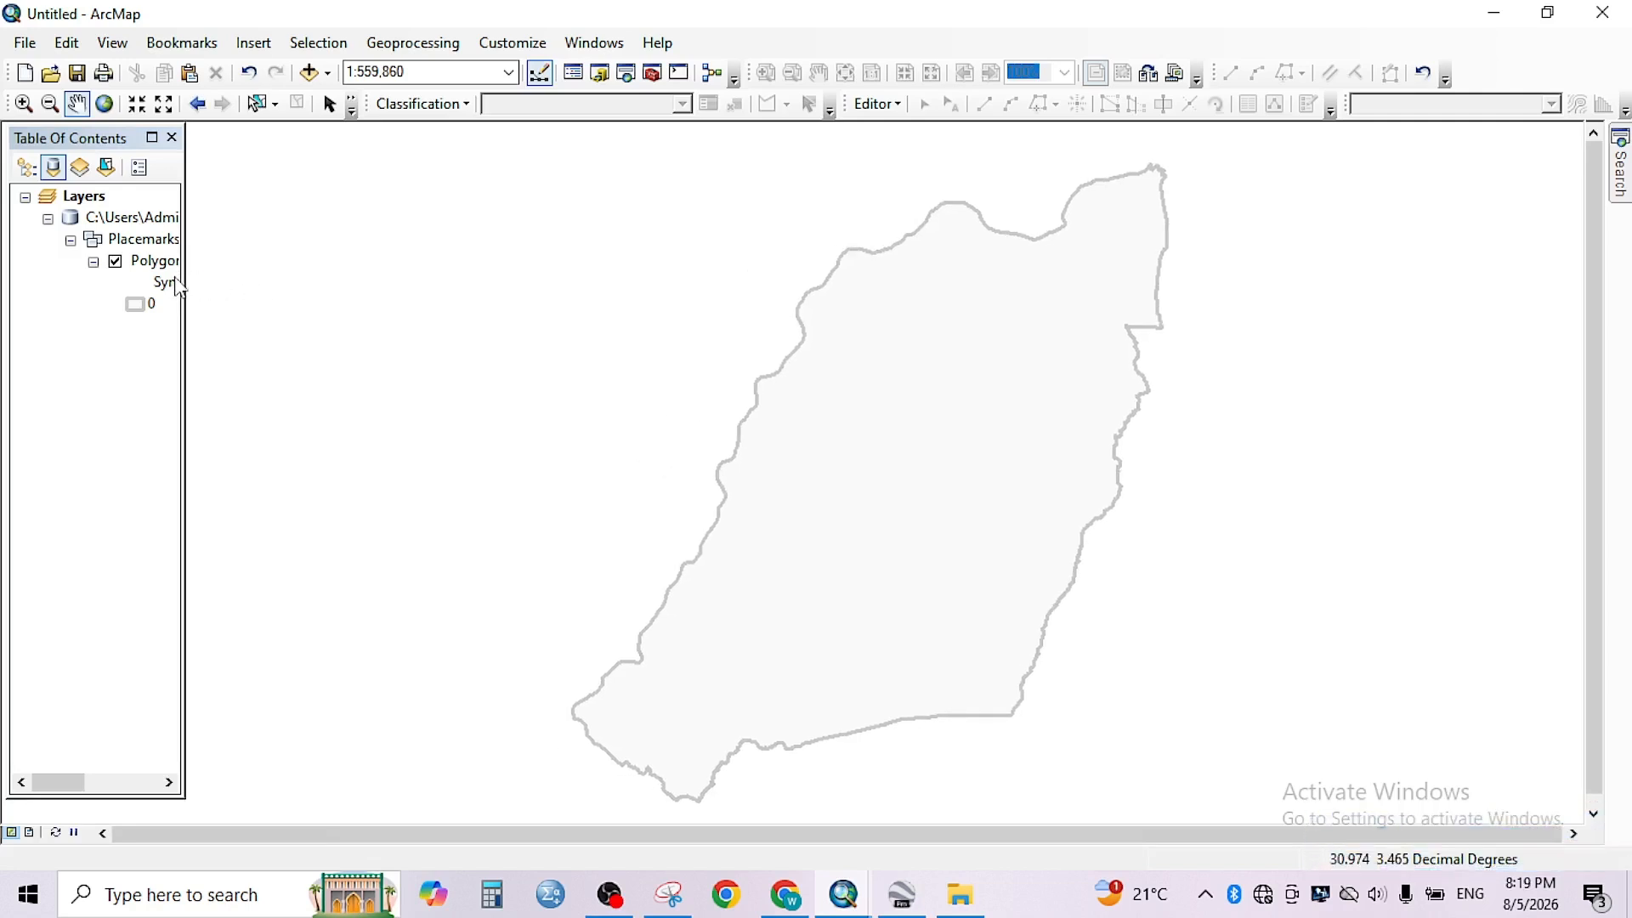
pyautogui.moveTo(184, 276); pyautogui.dragTo(283, 285)
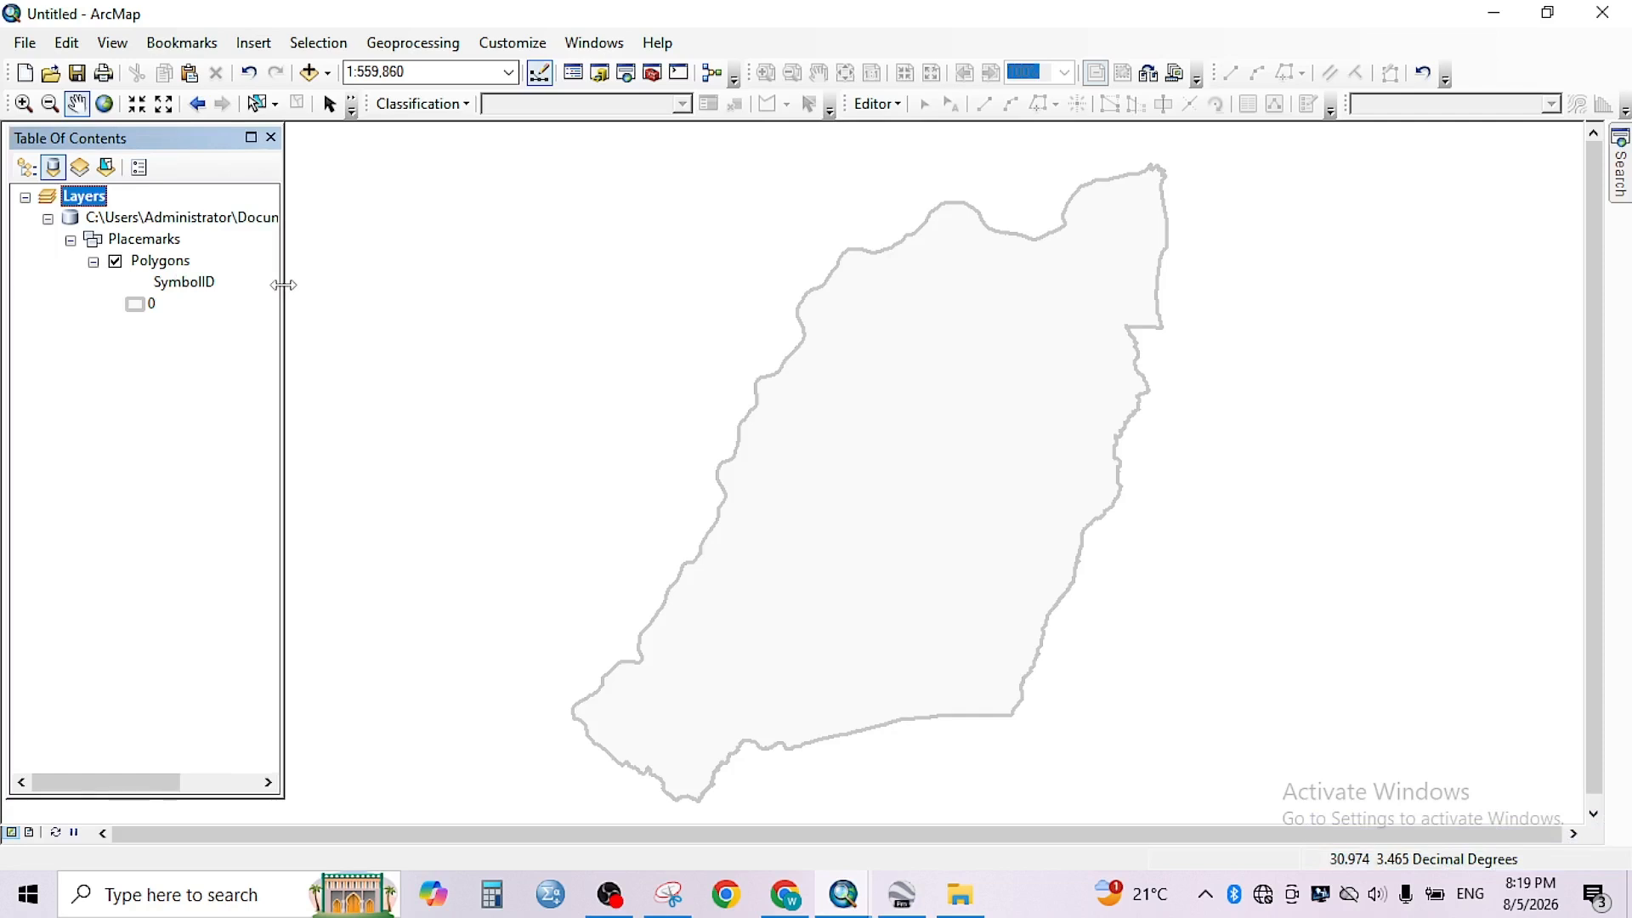
# - Open the data export settings for the converted Polygons layer
pyautogui.click(168, 269)
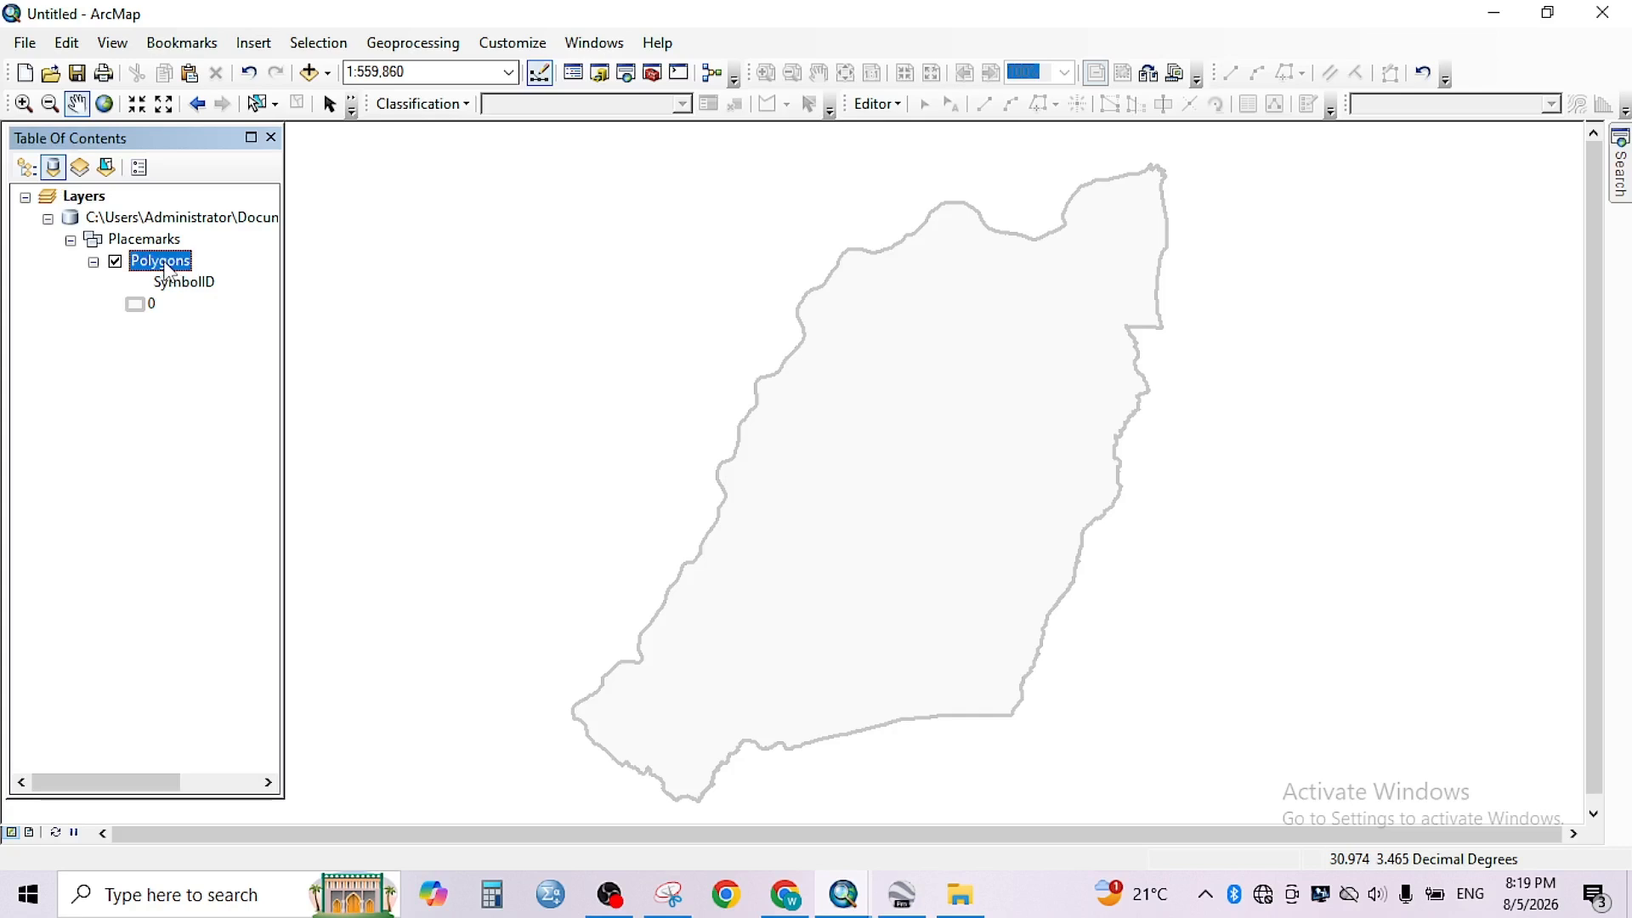
pyautogui.rightClick(164, 262)
pyautogui.click(176, 467)
pyautogui.rightClick(155, 268)
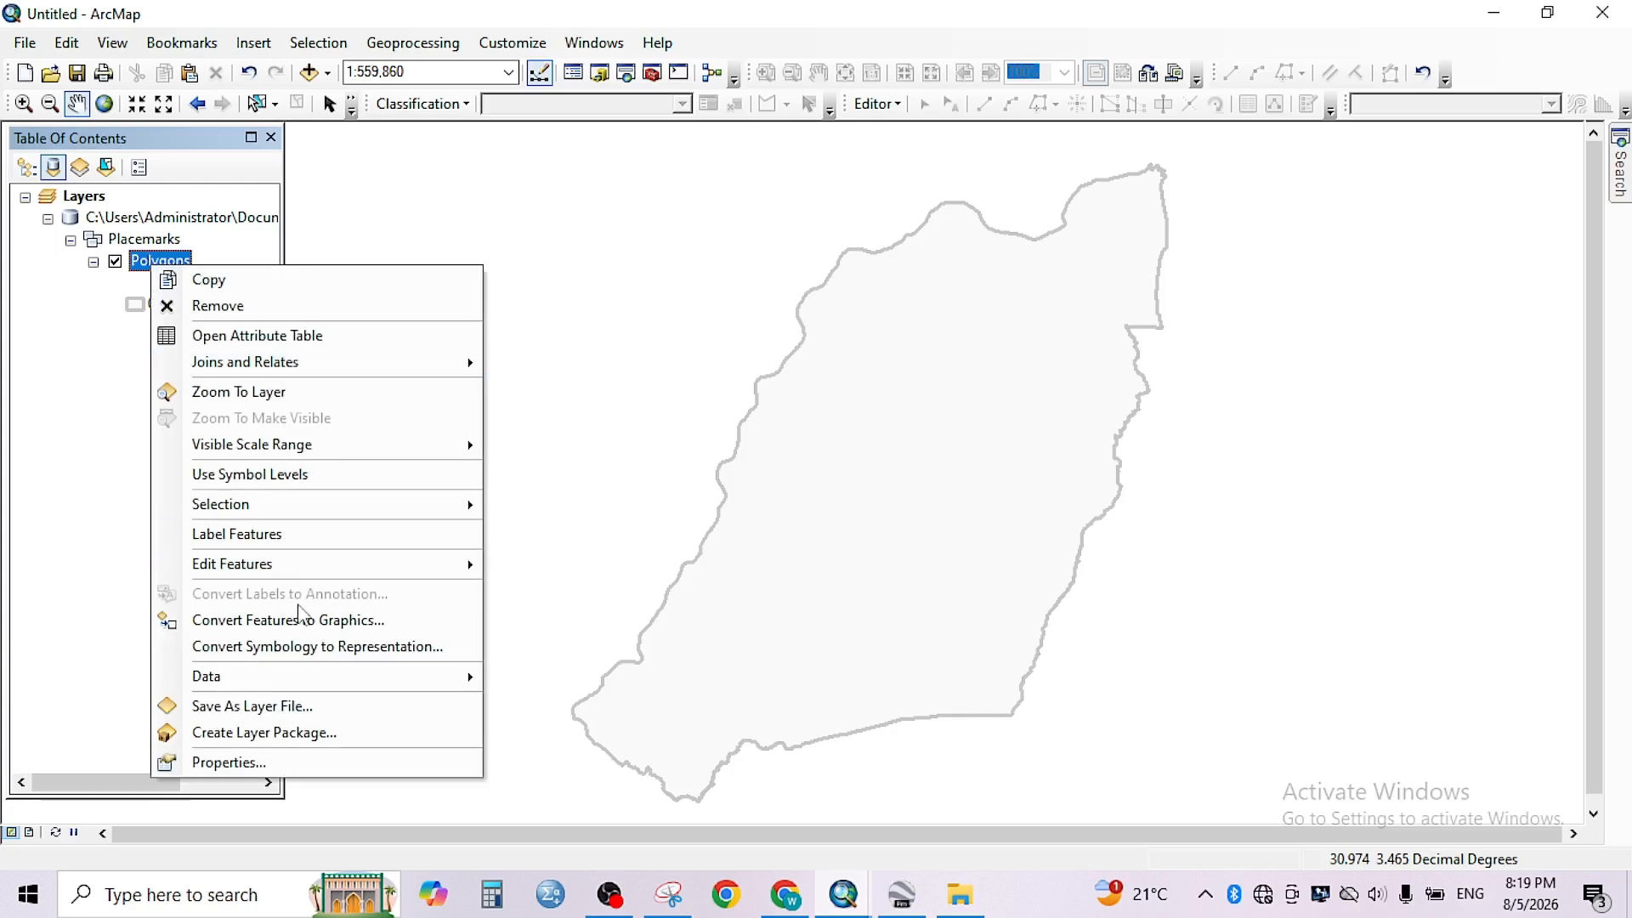
pyautogui.moveTo(337, 680)
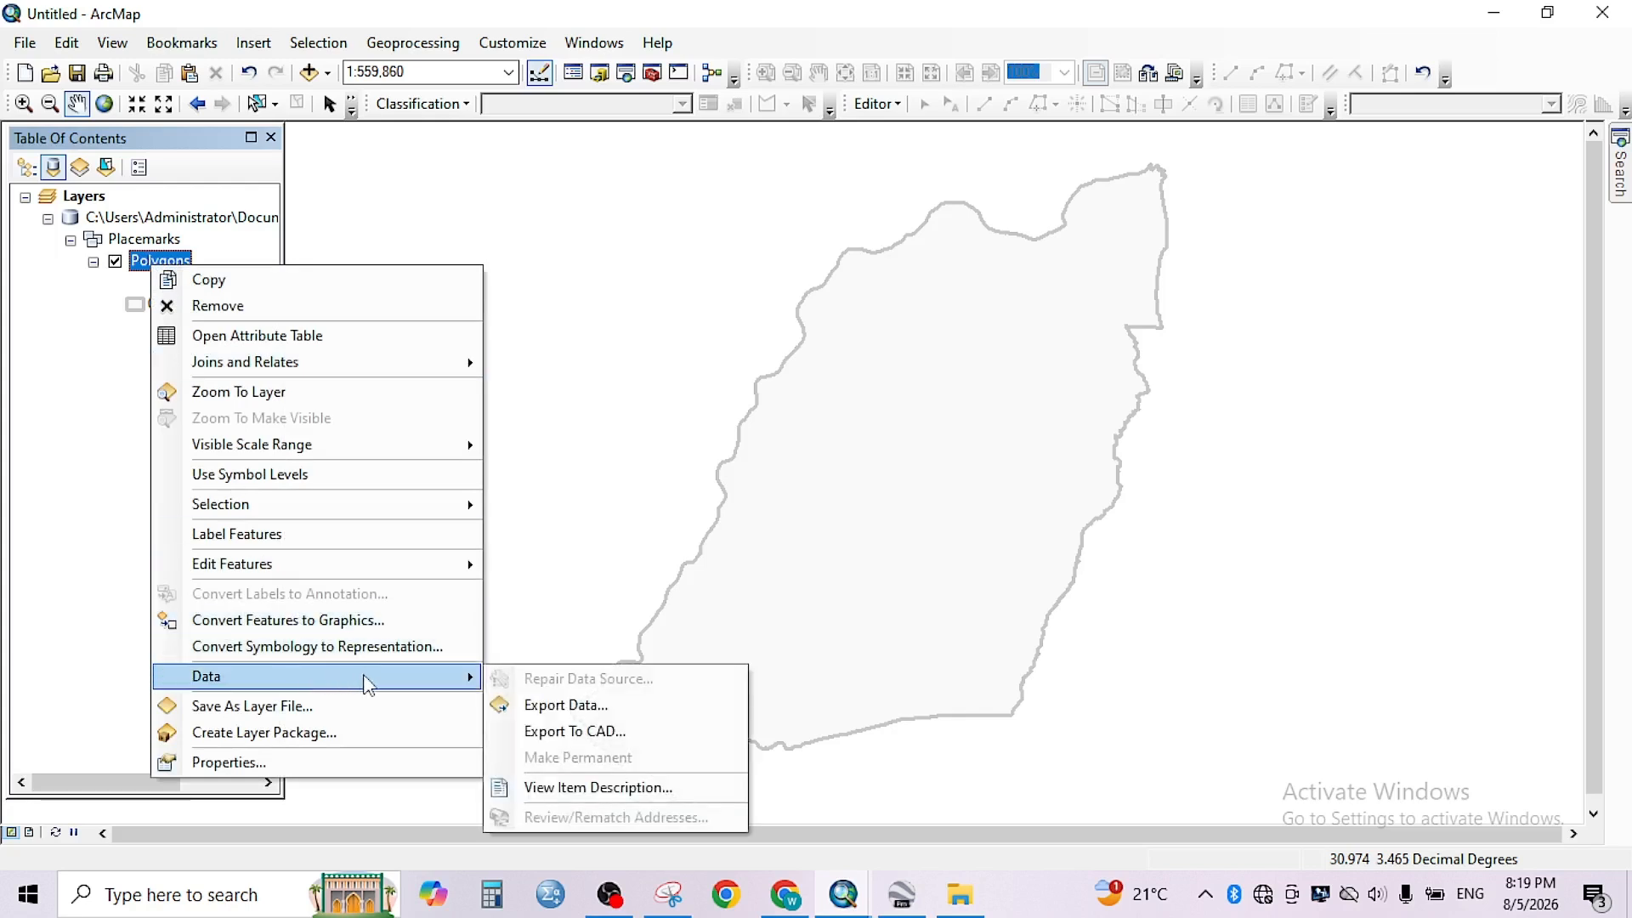
pyautogui.click(563, 705)
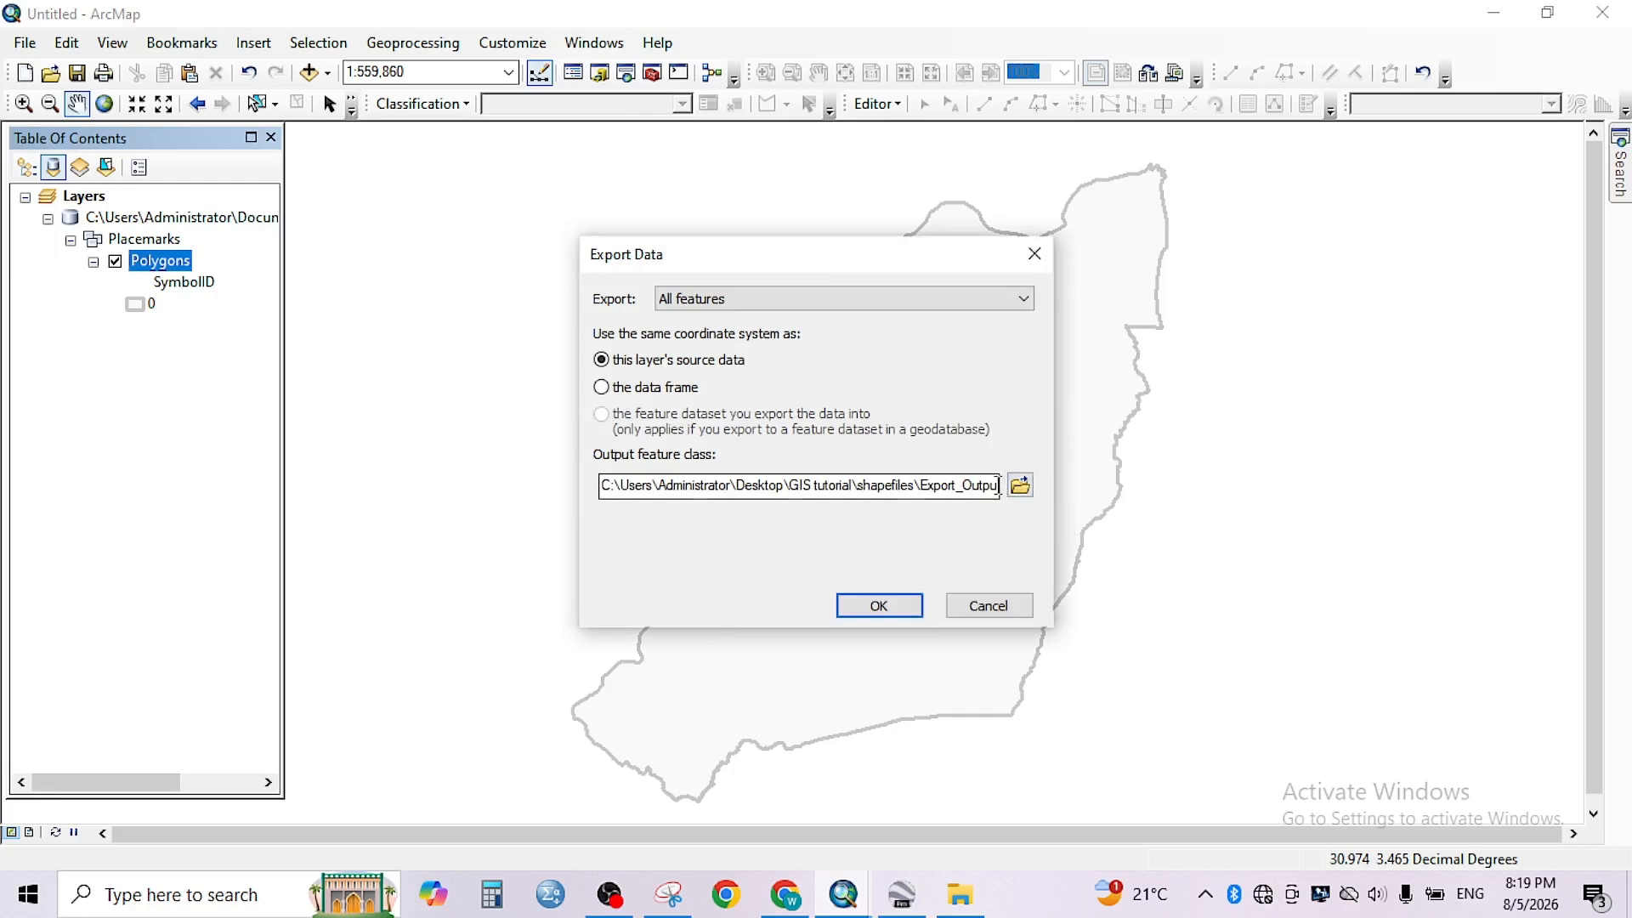
# - Export all features as a shapefile named AOI in the GIS tutorial\shapefiles folder and add it to the map as a layer
pyautogui.click(1014, 493)
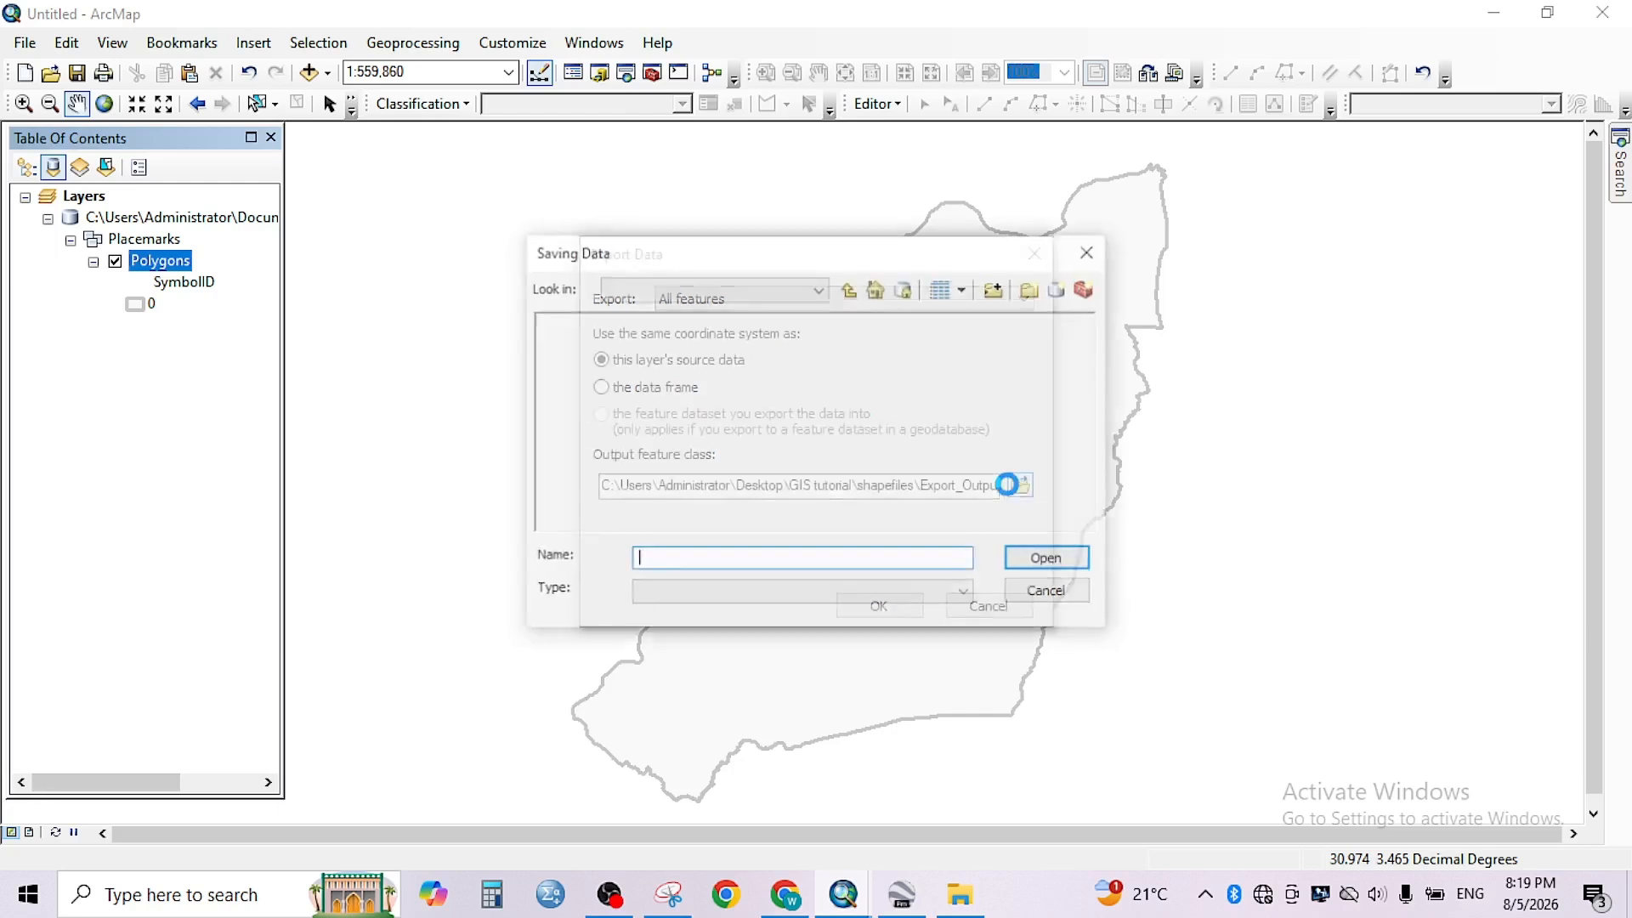
pyautogui.click(756, 560)
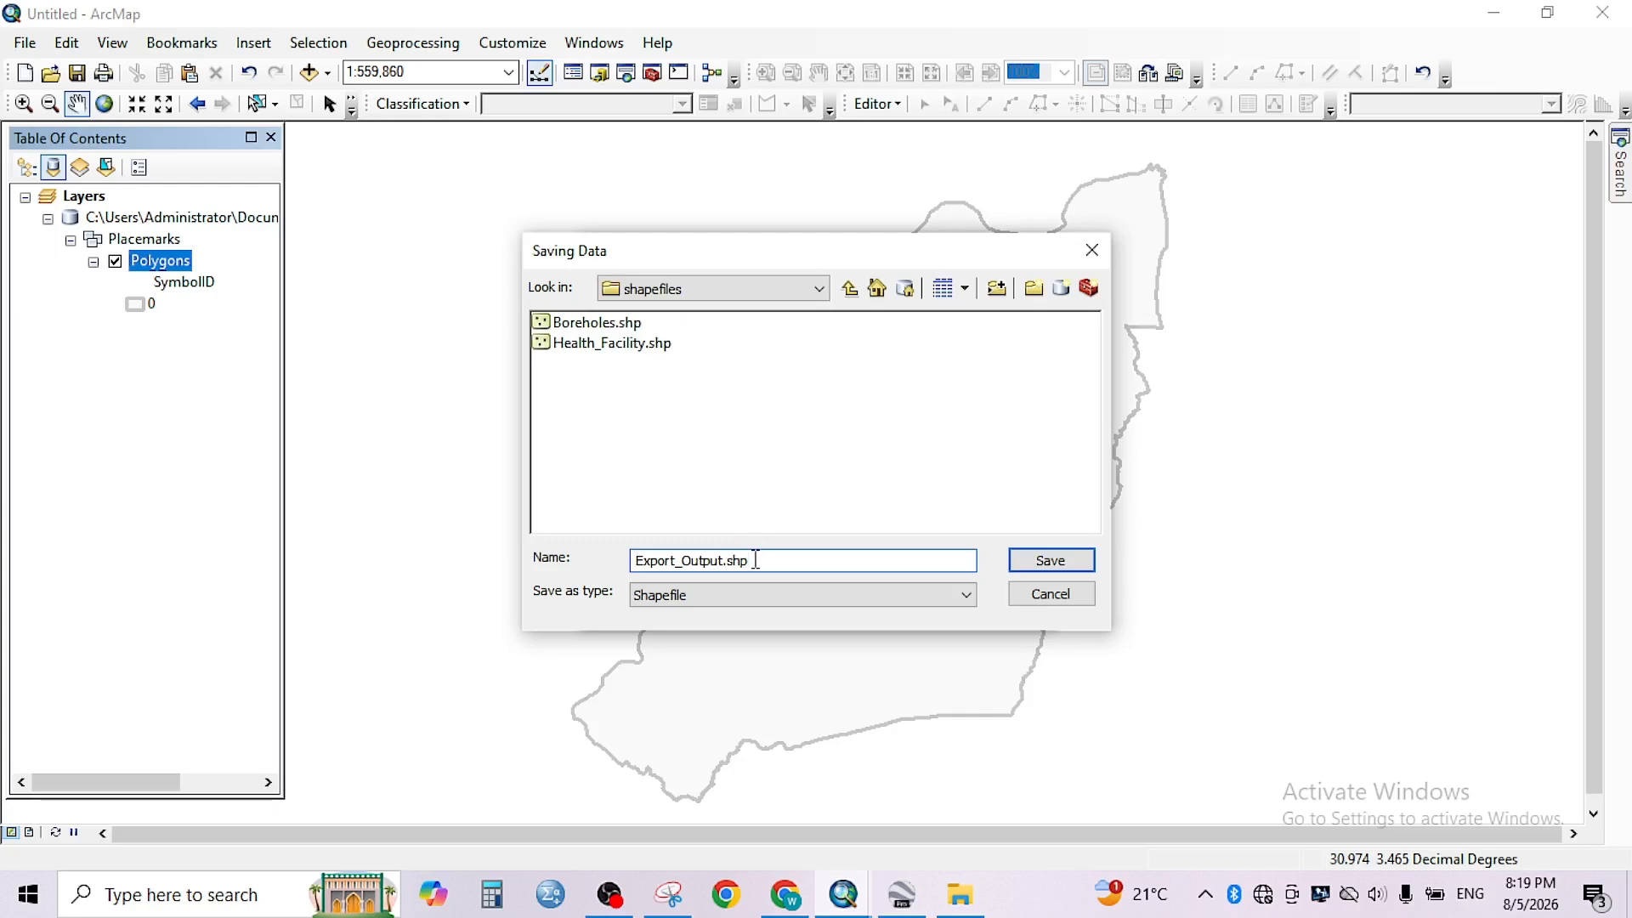
pyautogui.press('BackSpace')
pyautogui.press('BackSpace')
pyautogui.press('BackSpace')
pyautogui.press('BackSpace')
pyautogui.press('BackSpace')
pyautogui.press('BackSpace')
pyautogui.press('BackSpace')
pyautogui.press('BackSpace')
pyautogui.press('BackSpace')
pyautogui.press('BackSpace')
pyautogui.press('BackSpace')
pyautogui.press('BackSpace')
pyautogui.press('BackSpace')
pyautogui.press('BackSpace')
pyautogui.press('BackSpace')
pyautogui.press('BackSpace')
pyautogui.write('a')
pyautogui.press('BackSpace')
pyautogui.write('AOI')
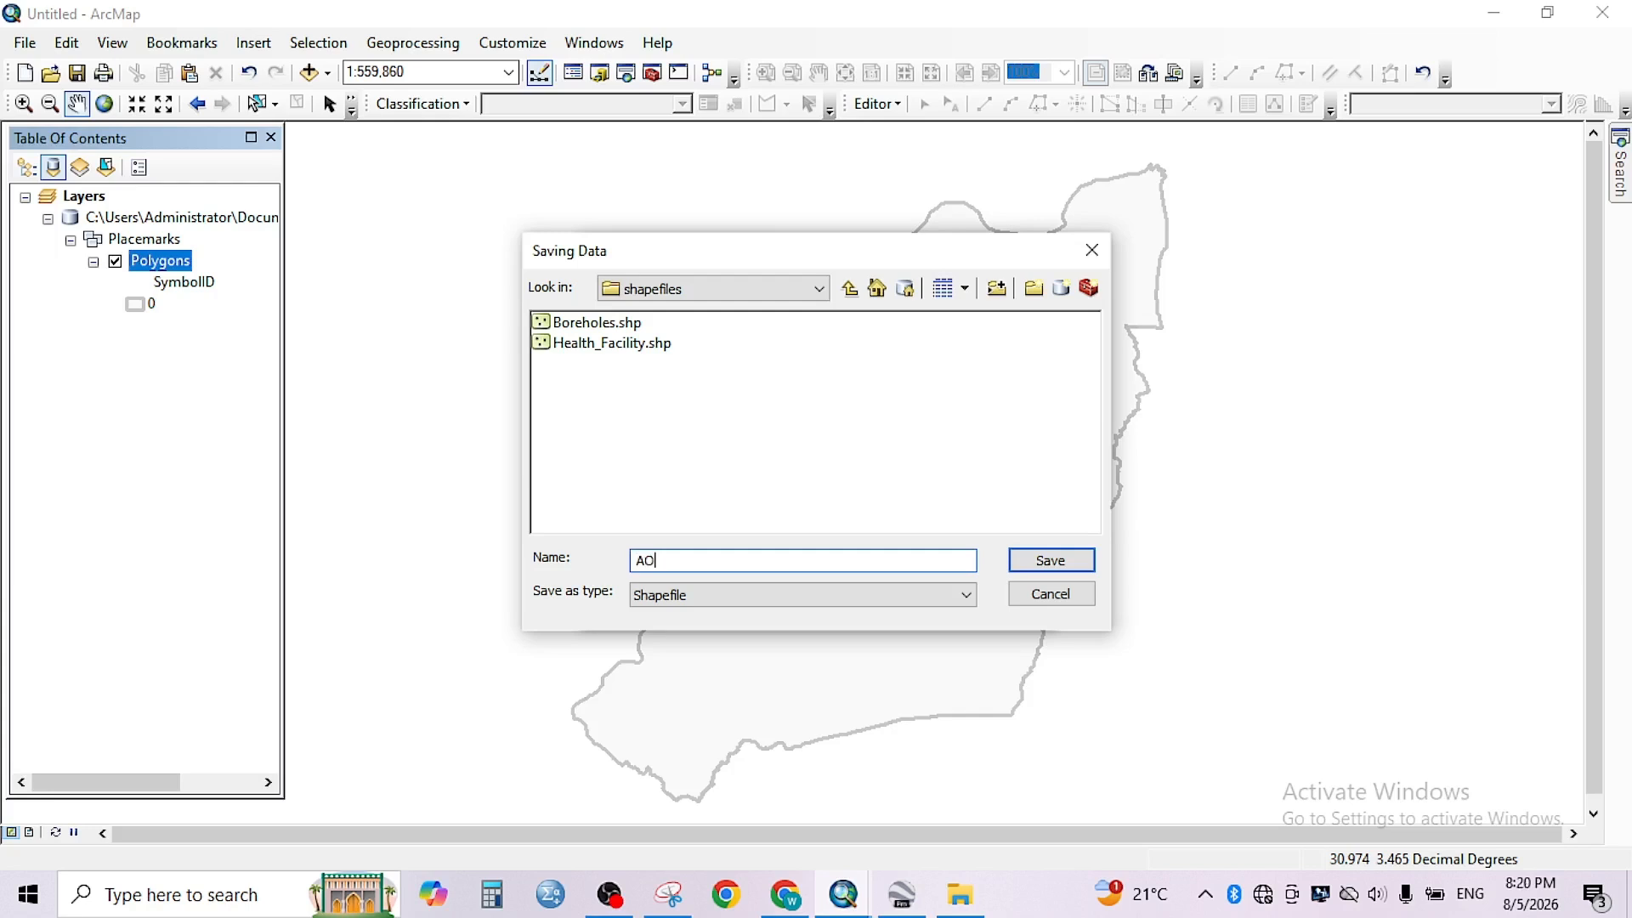
pyautogui.click(1065, 564)
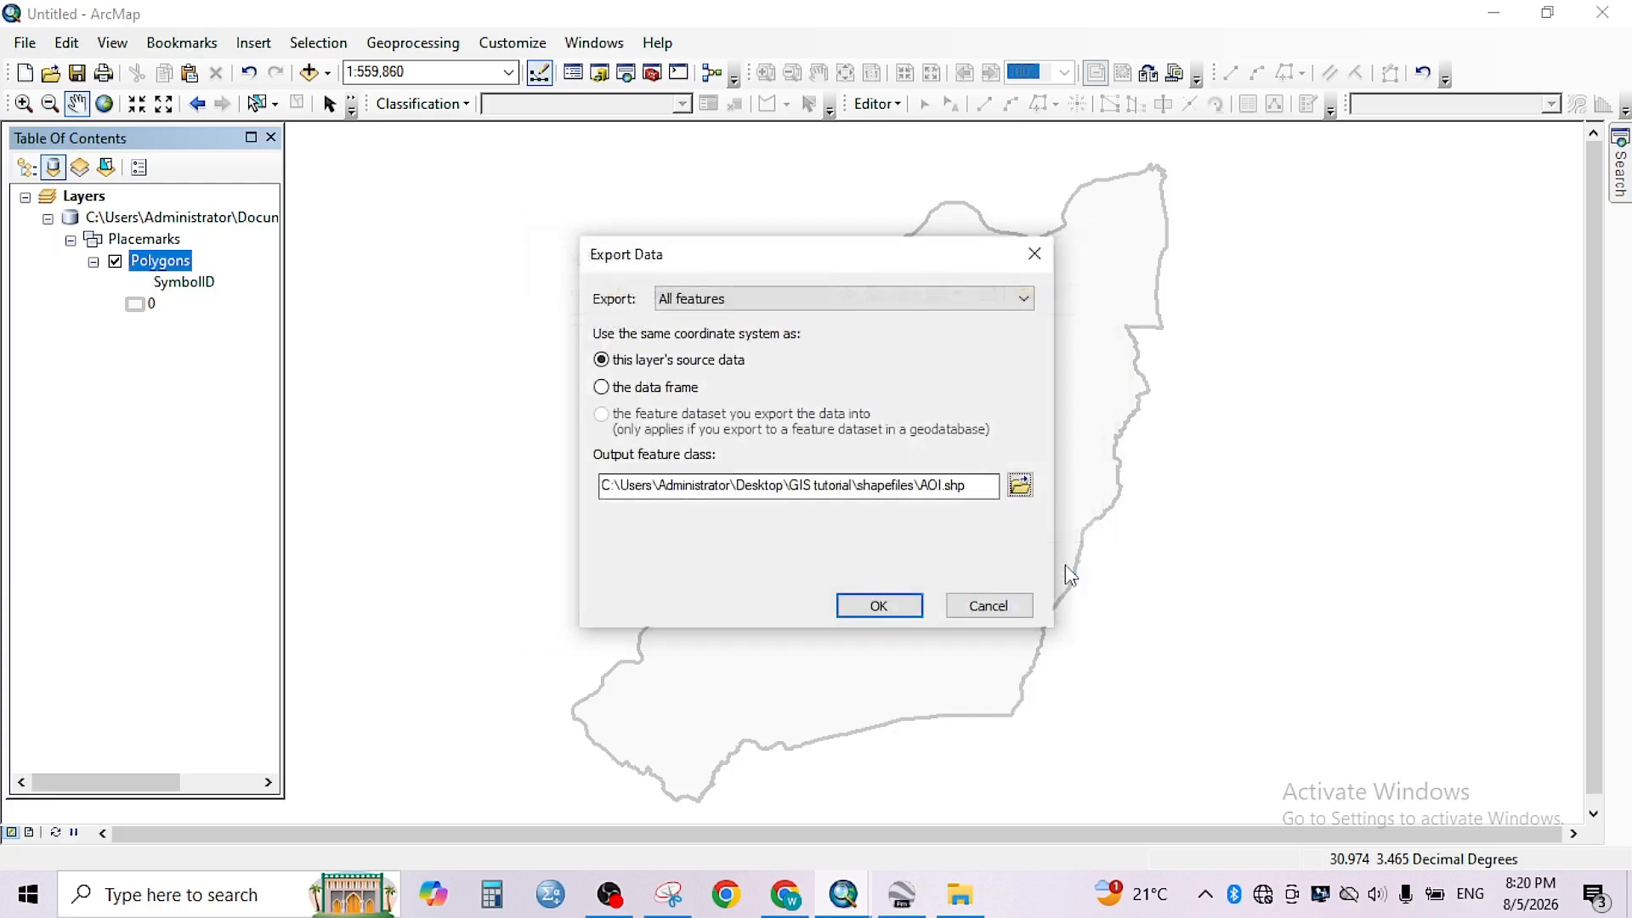
pyautogui.click(878, 608)
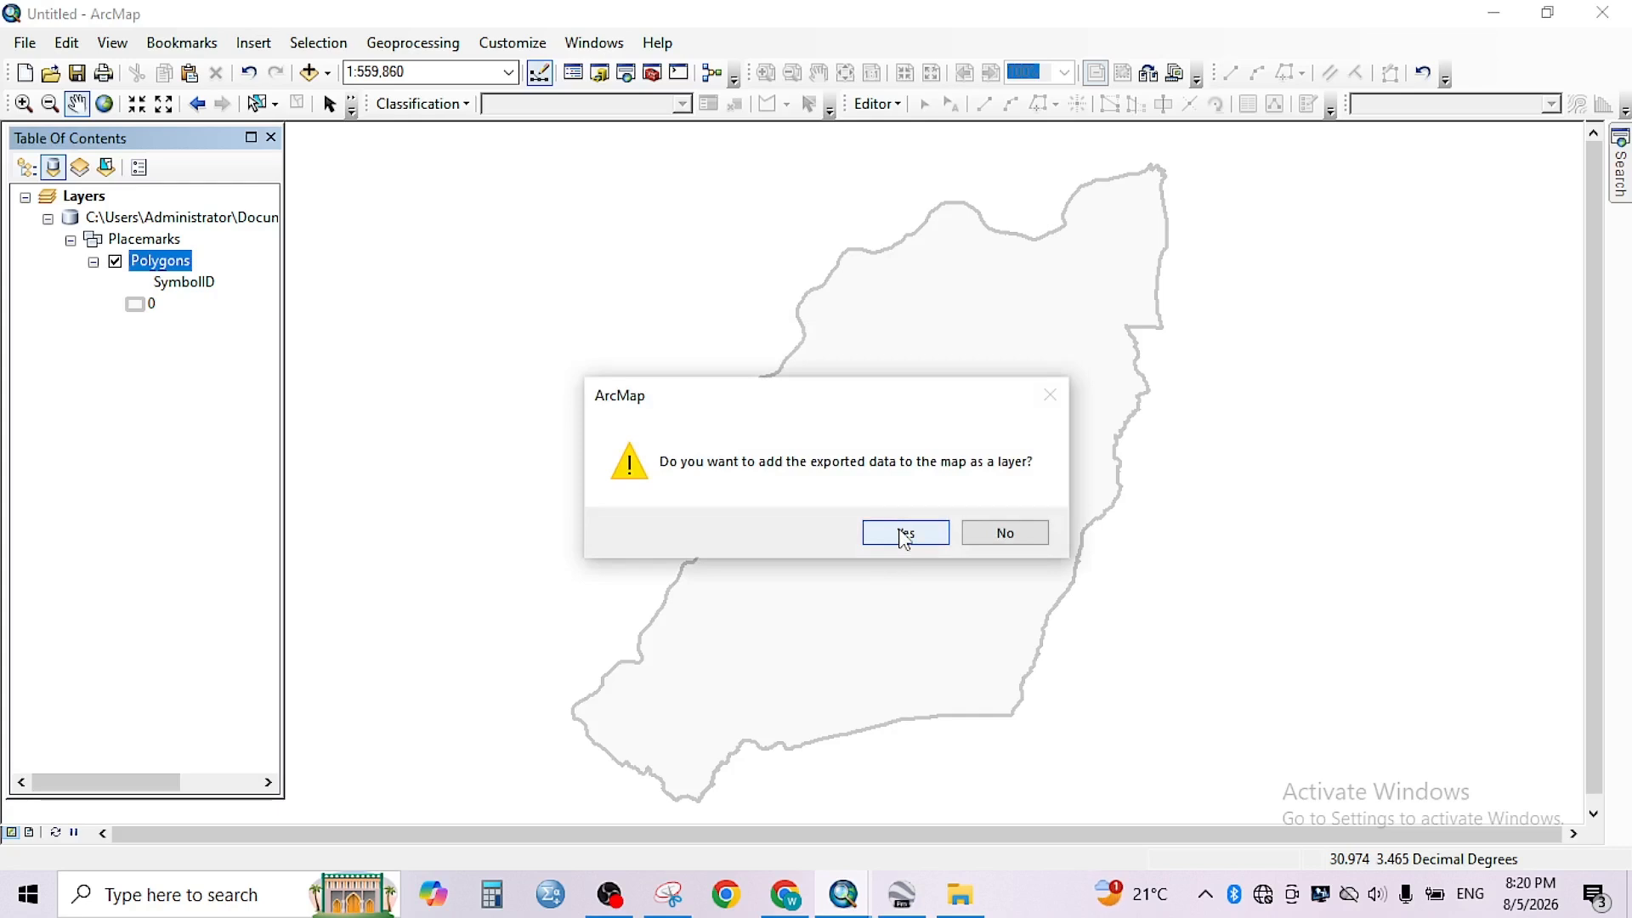
pyautogui.click(903, 532)
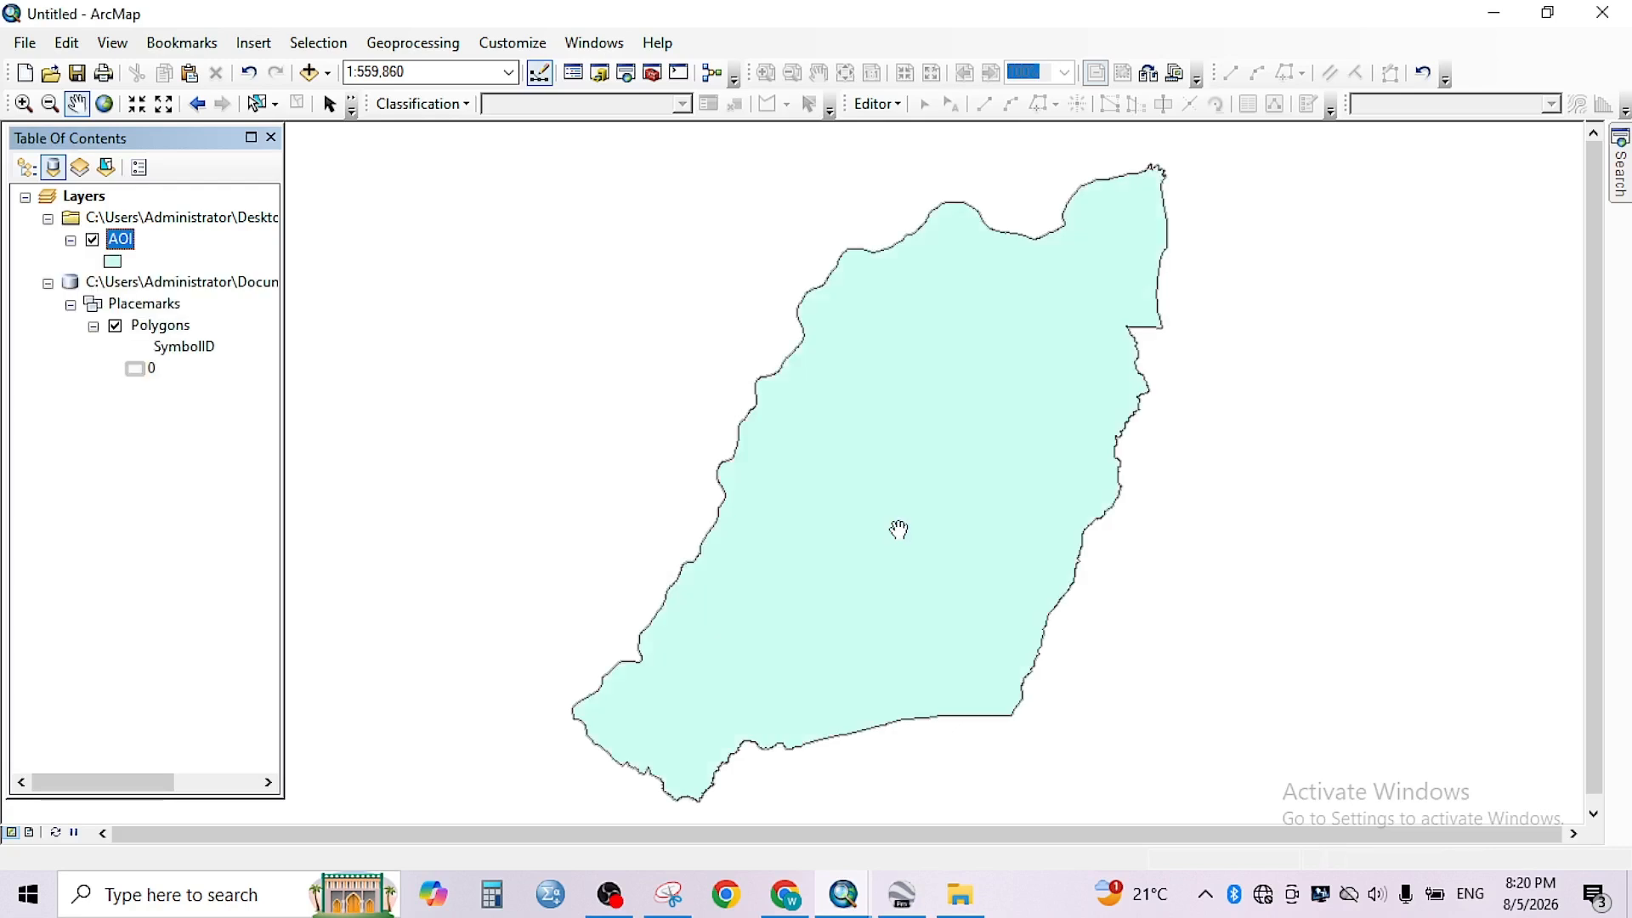
# - Remove the AOI.gdb geodatabase with its Placemarks and Polygons layers from the map
pyautogui.rightClick(206, 281)
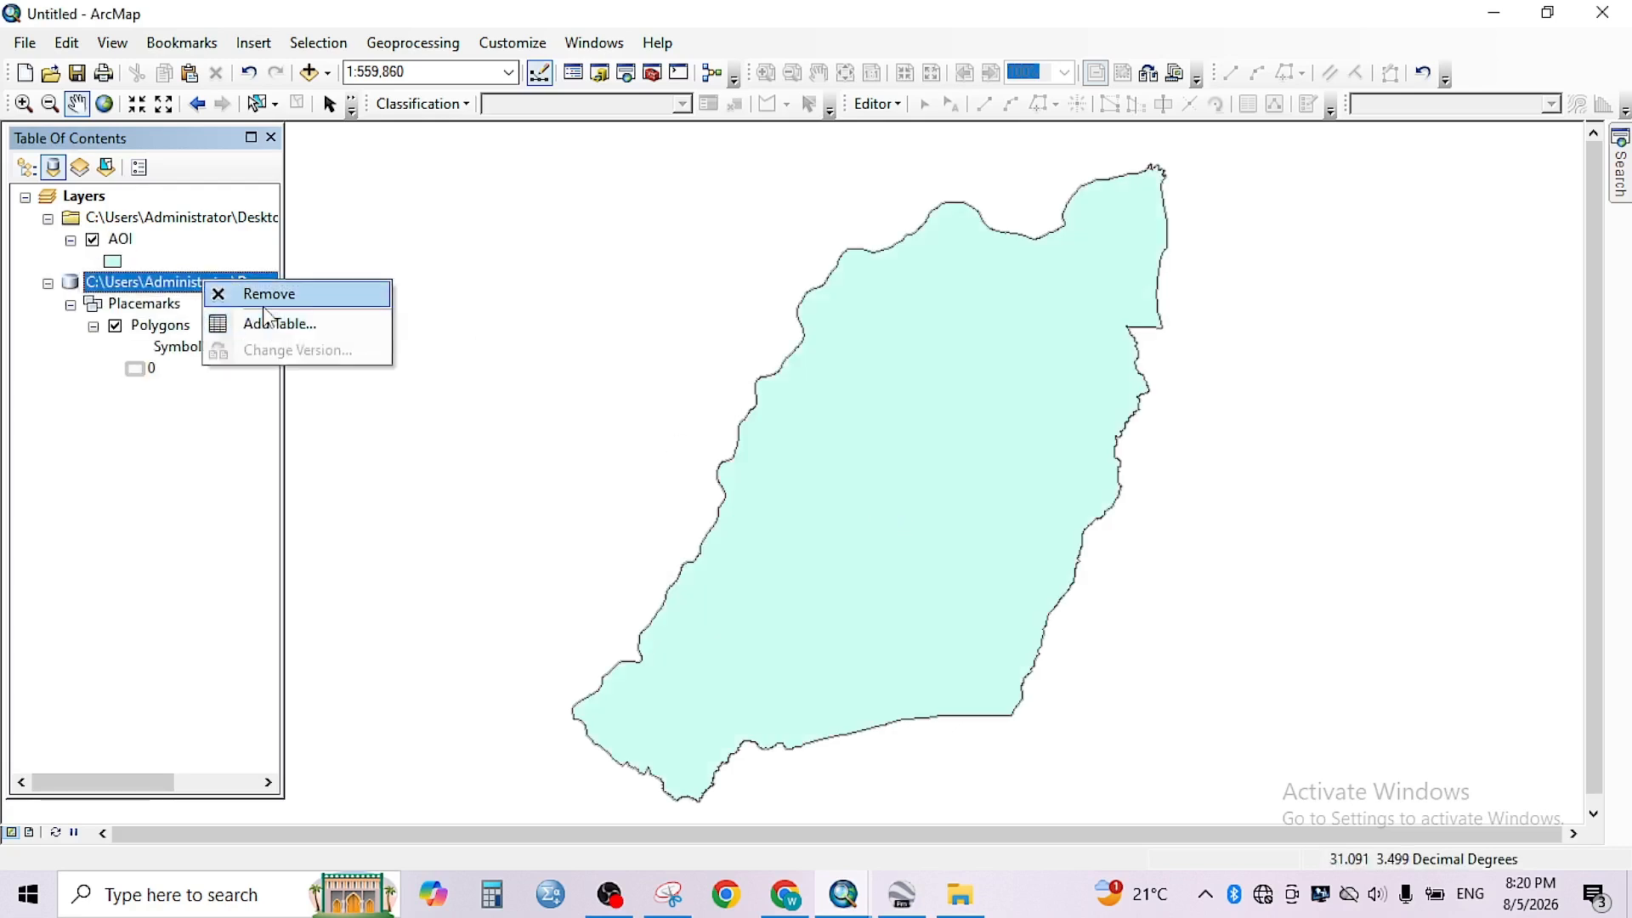
pyautogui.click(255, 294)
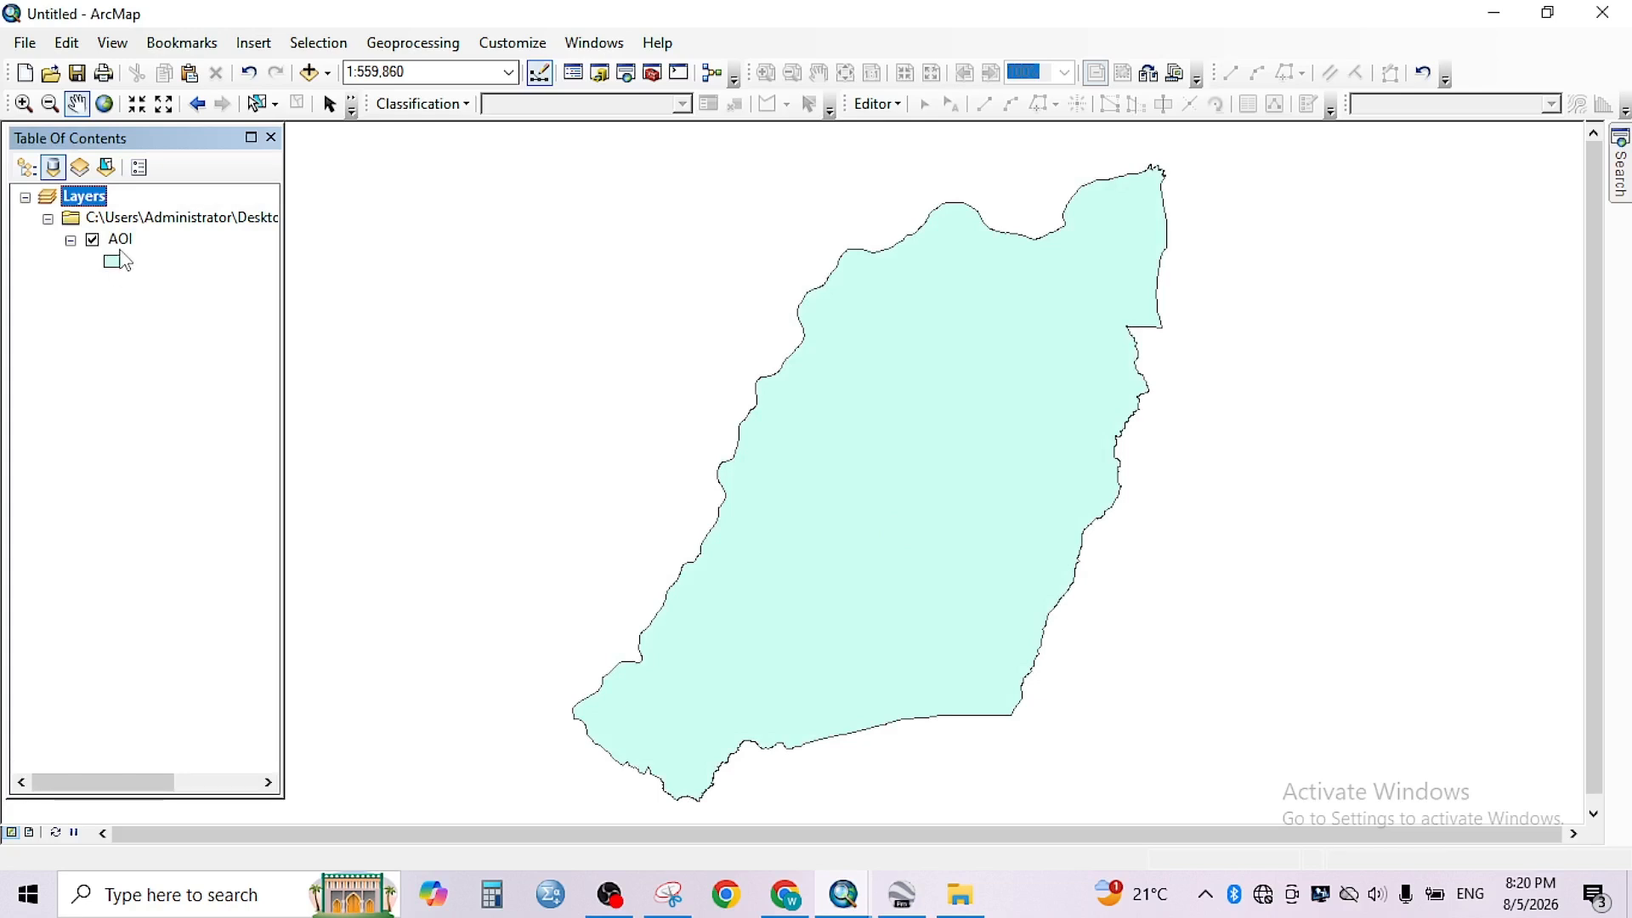
# - Check the data type in the AOI layer's source properties and close the properties
pyautogui.click(123, 246)
pyautogui.rightClick(123, 247)
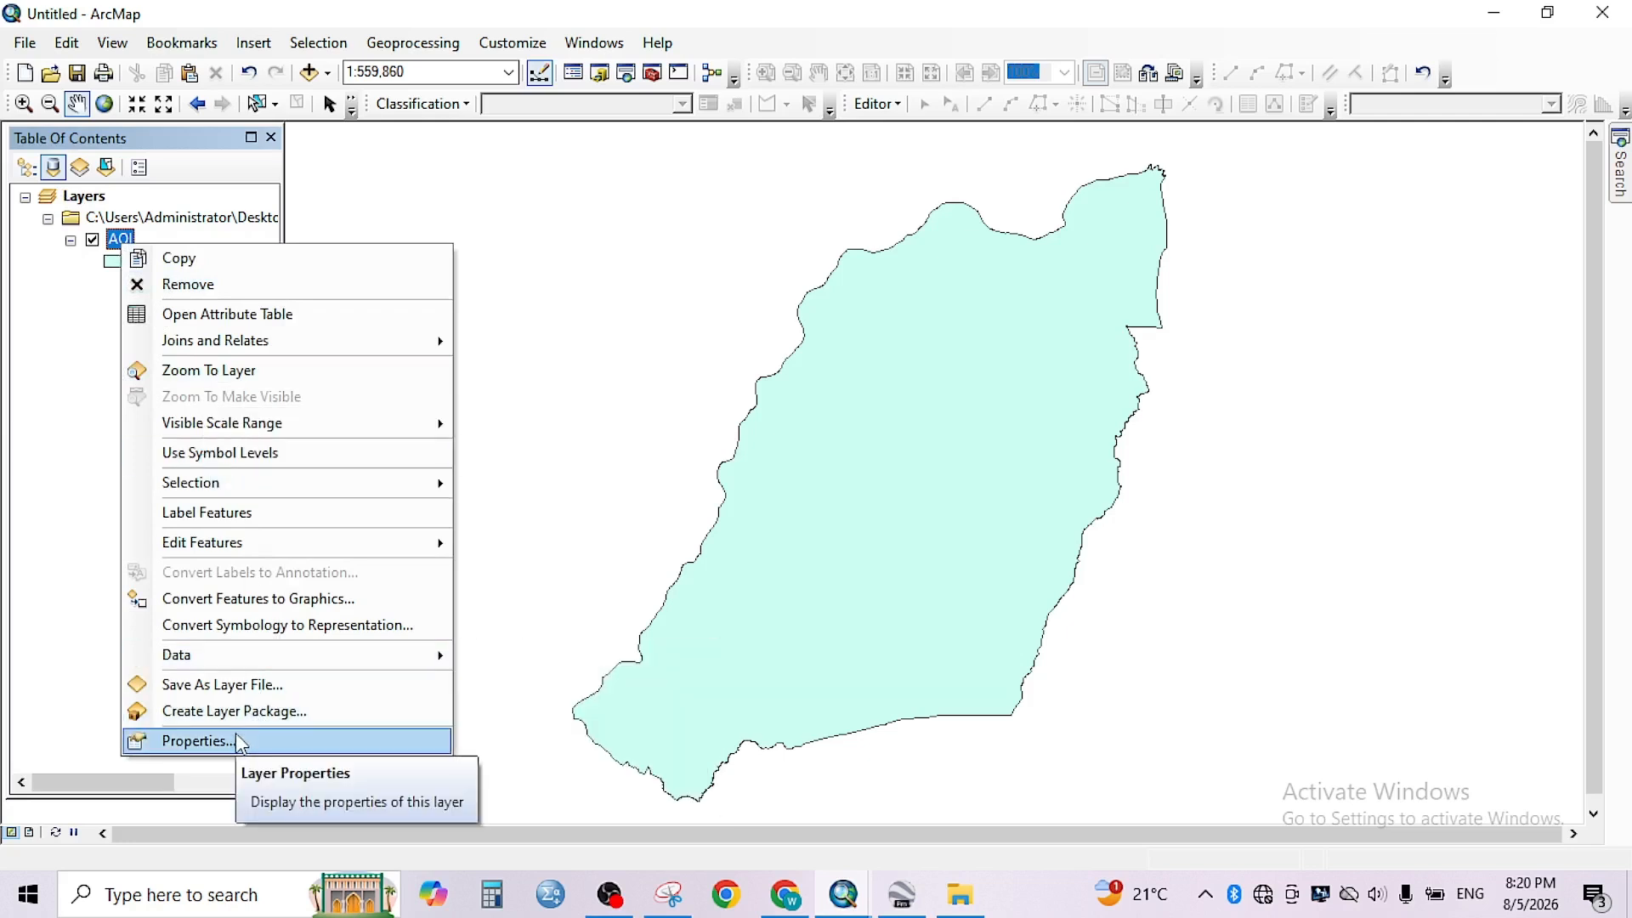
pyautogui.click(196, 741)
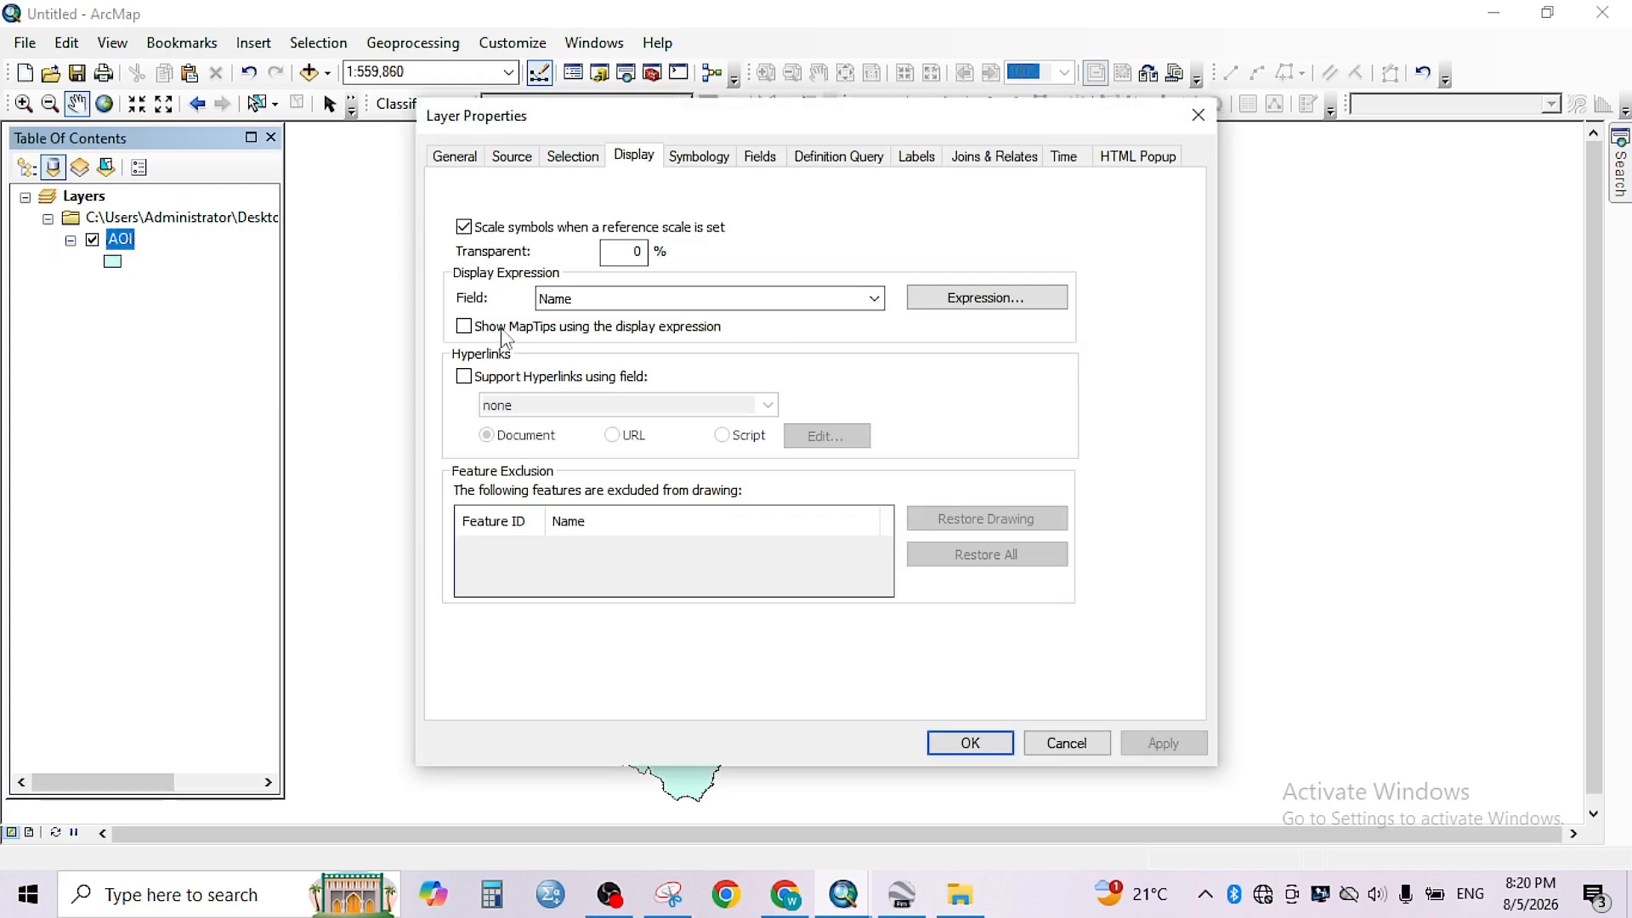
pyautogui.click(527, 165)
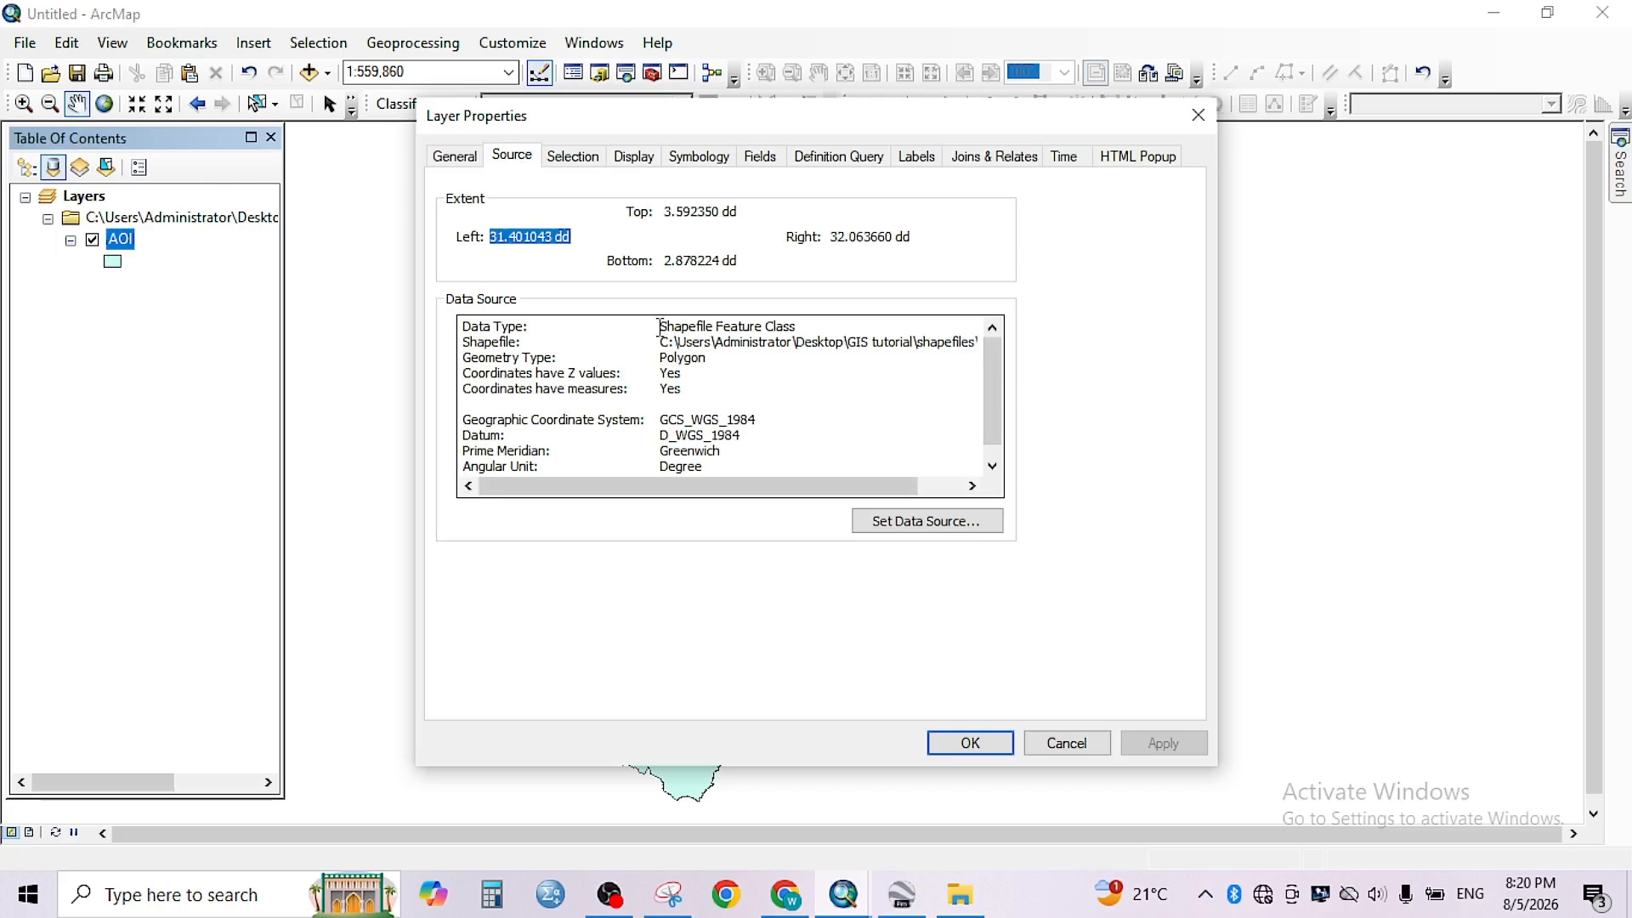
pyautogui.moveTo(661, 327); pyautogui.dragTo(801, 327)
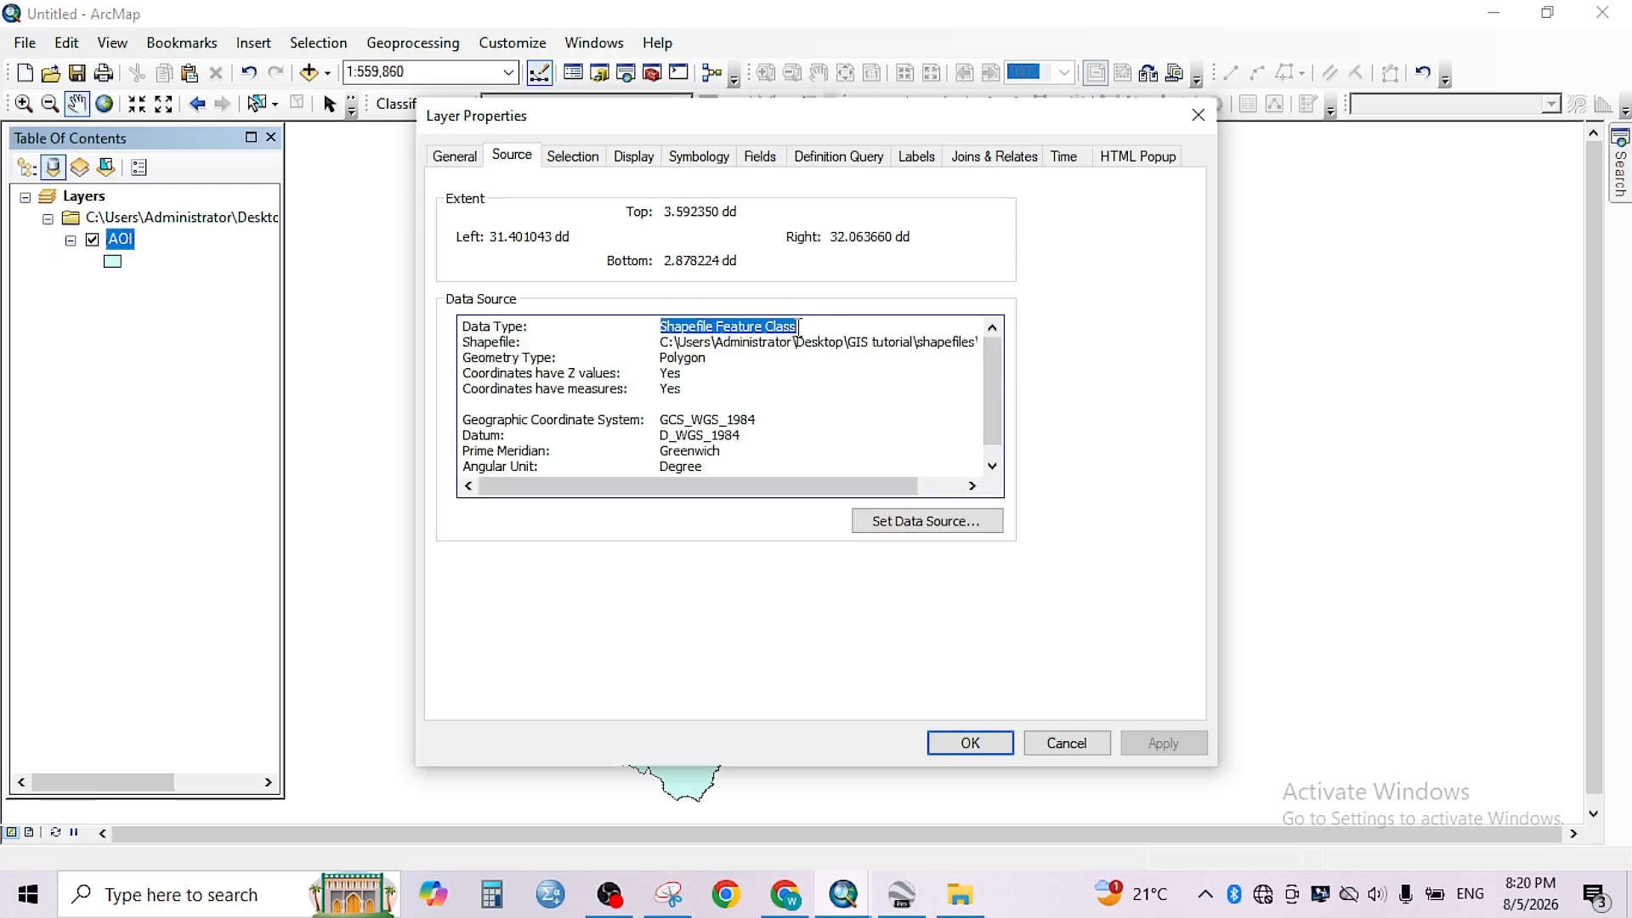
pyautogui.click(985, 743)
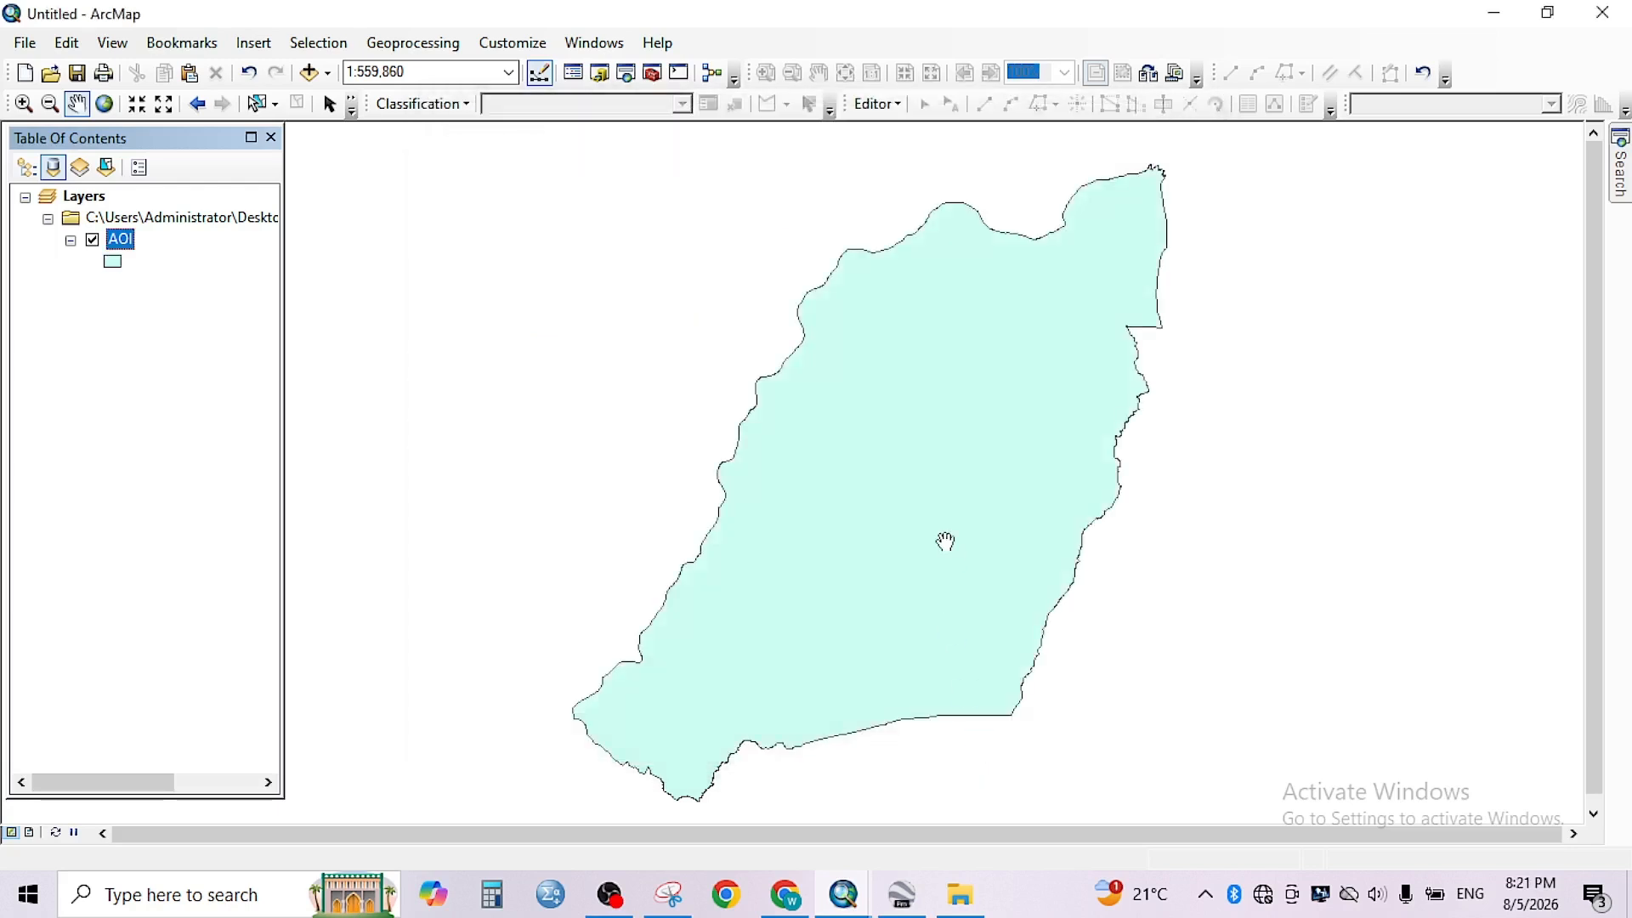